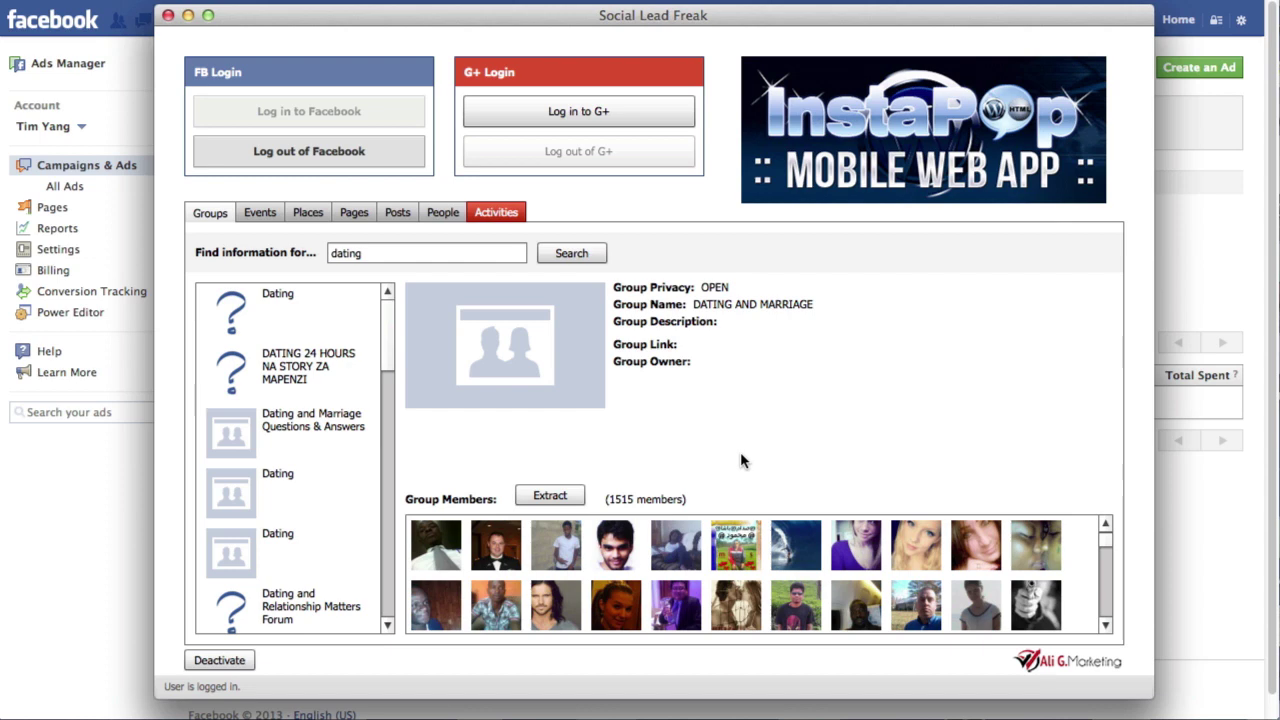
Search Groups for 'dating' and open the DATING AND MARRIAGE group with 1515 members
click(380, 257)
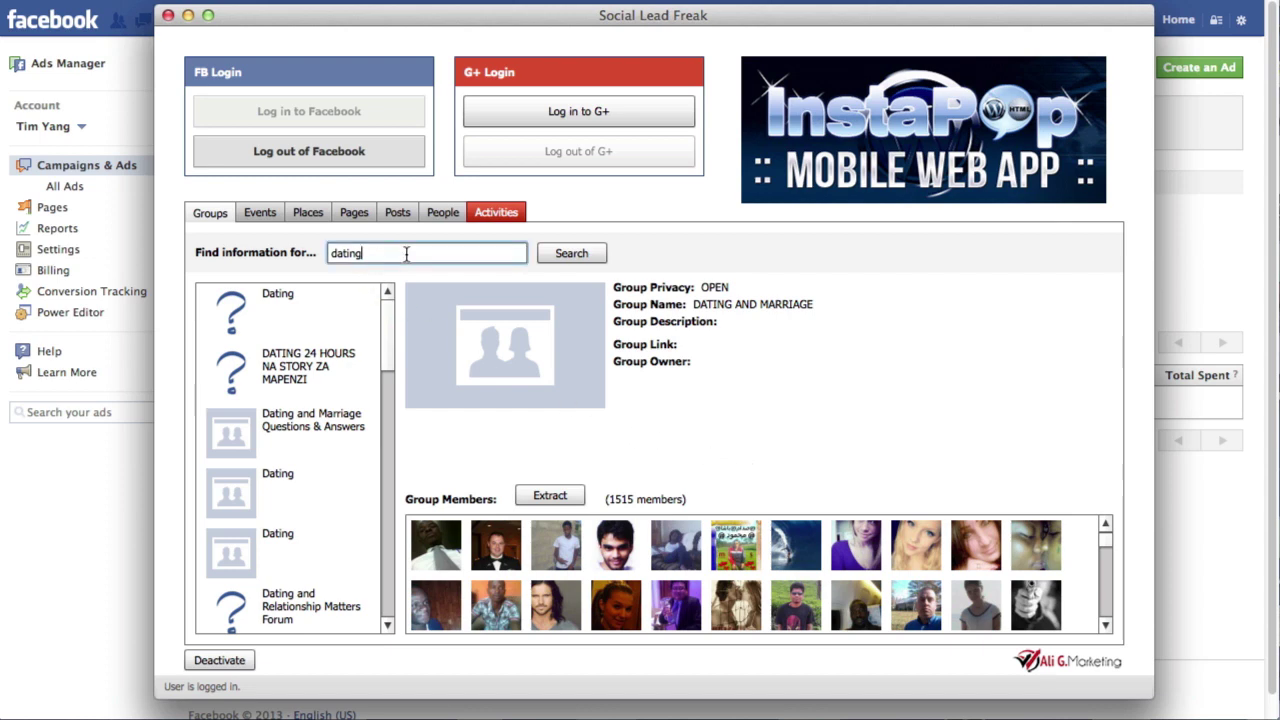
drag(386, 252, 300, 253)
click(551, 493)
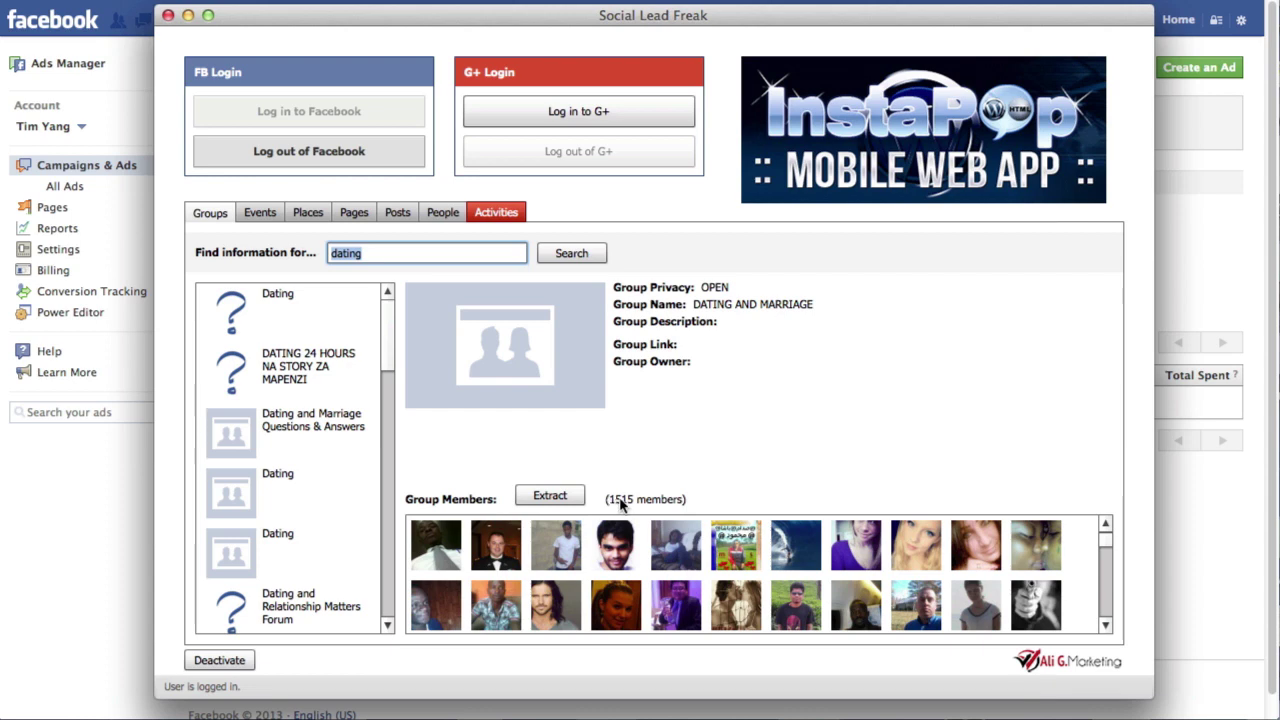
Extract the DATING AND MARRIAGE members and save the list to the Desktop as members.csv
click(566, 496)
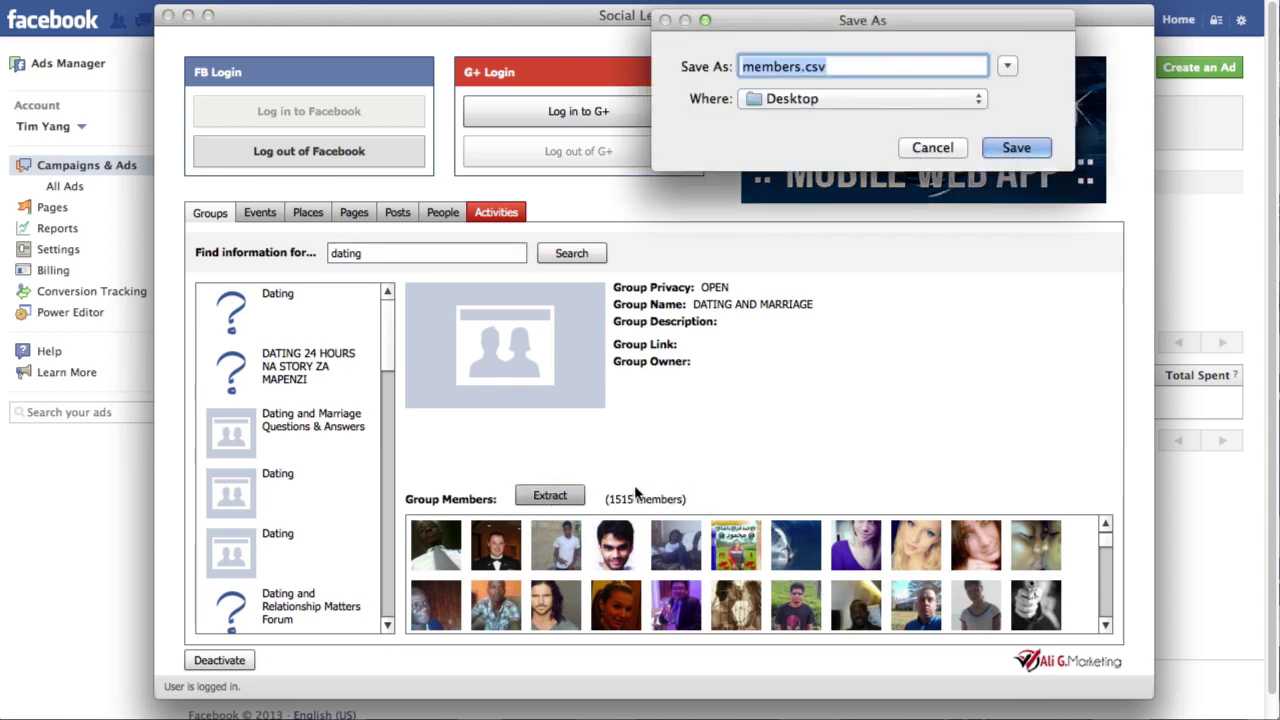
drag(876, 25, 812, 285)
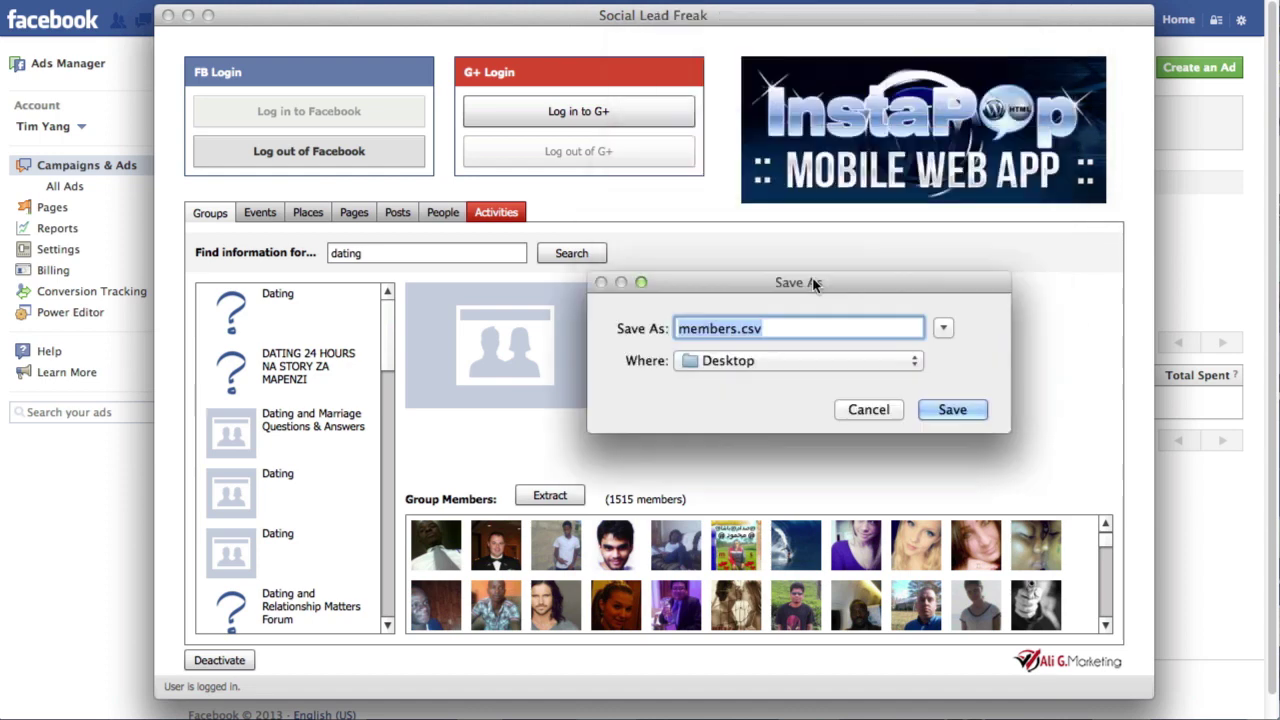
click(758, 326)
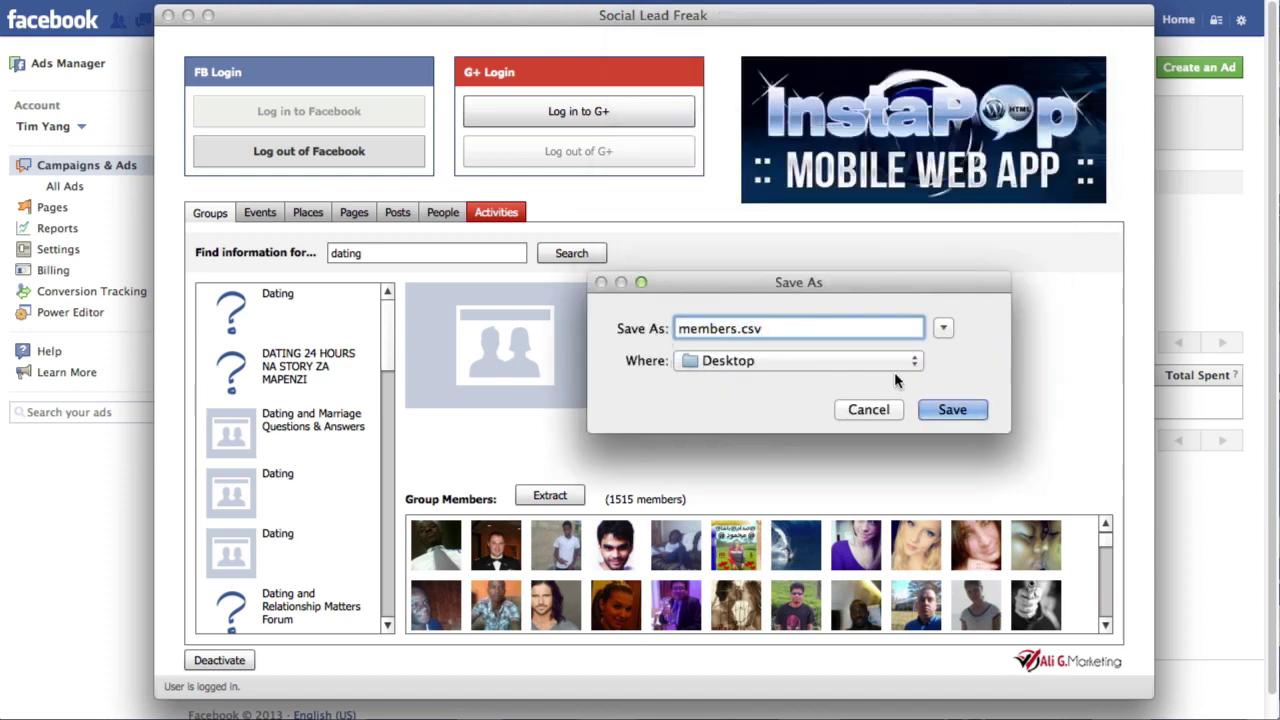
click(976, 411)
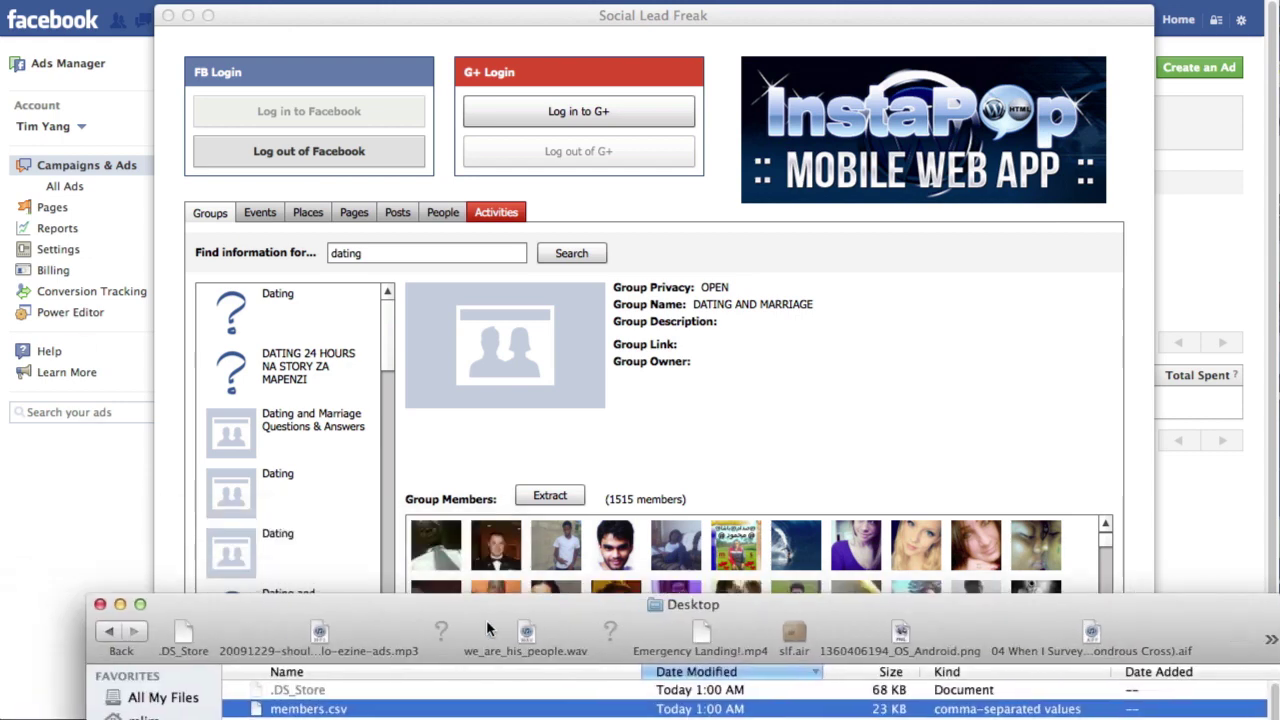
Preview members.csv to confirm it holds numeric member IDs, then close the Desktop window
key(space)
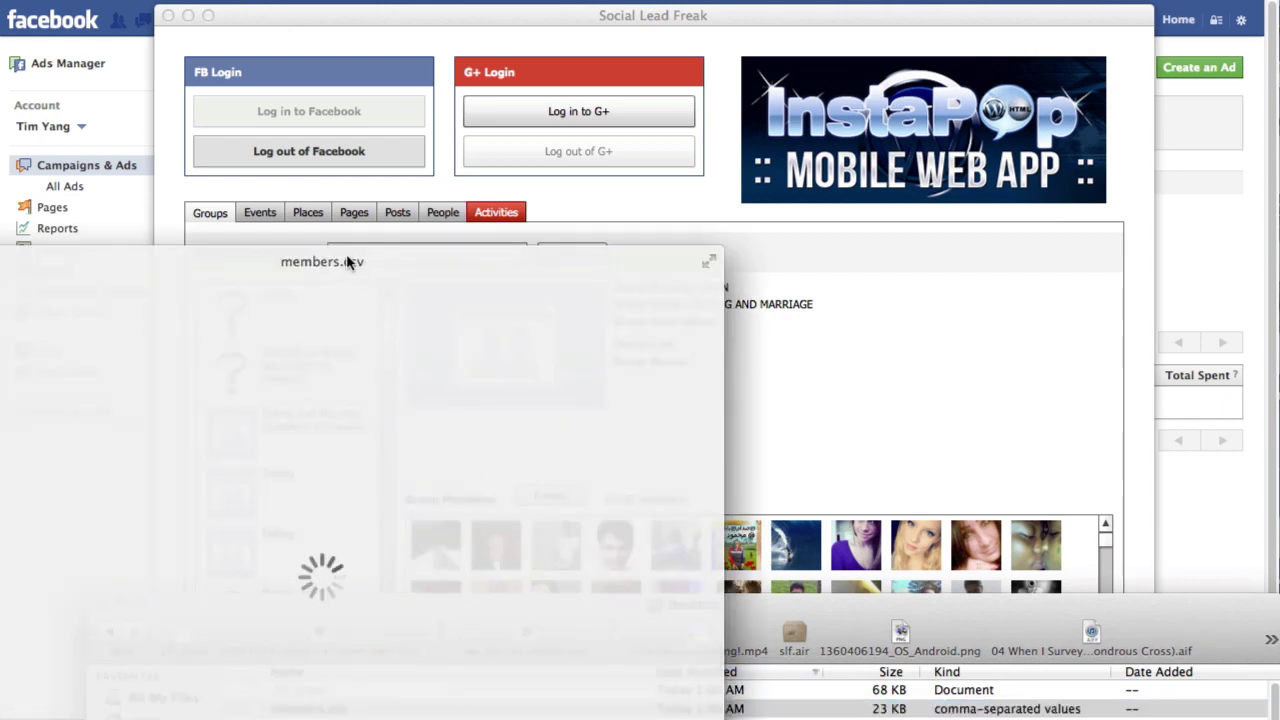
drag(346, 261, 620, 90)
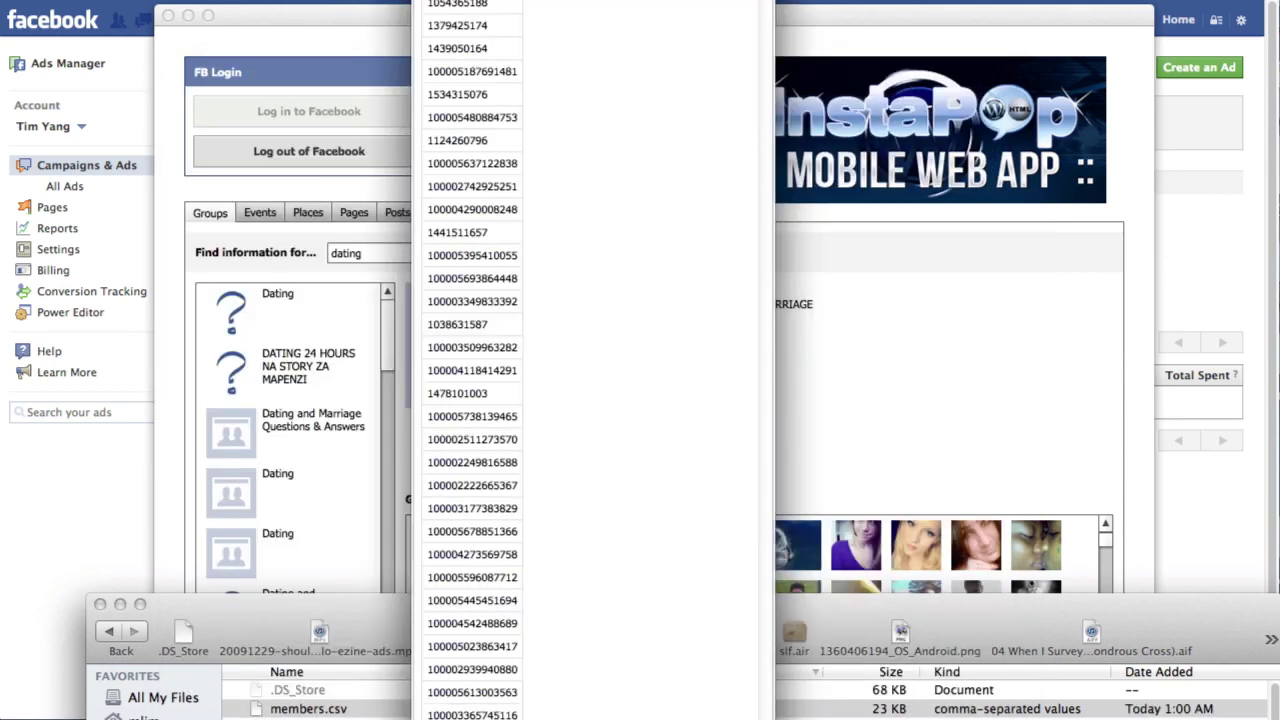
drag(526, 2, 503, 60)
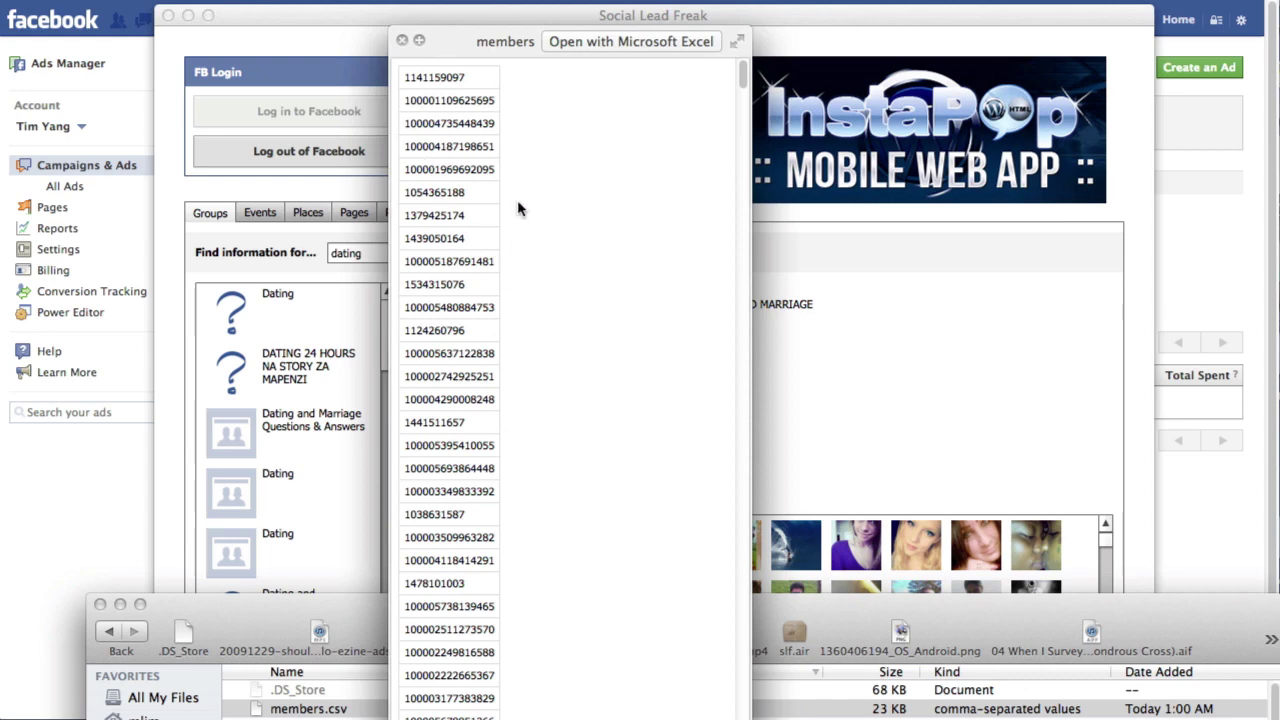
click(401, 38)
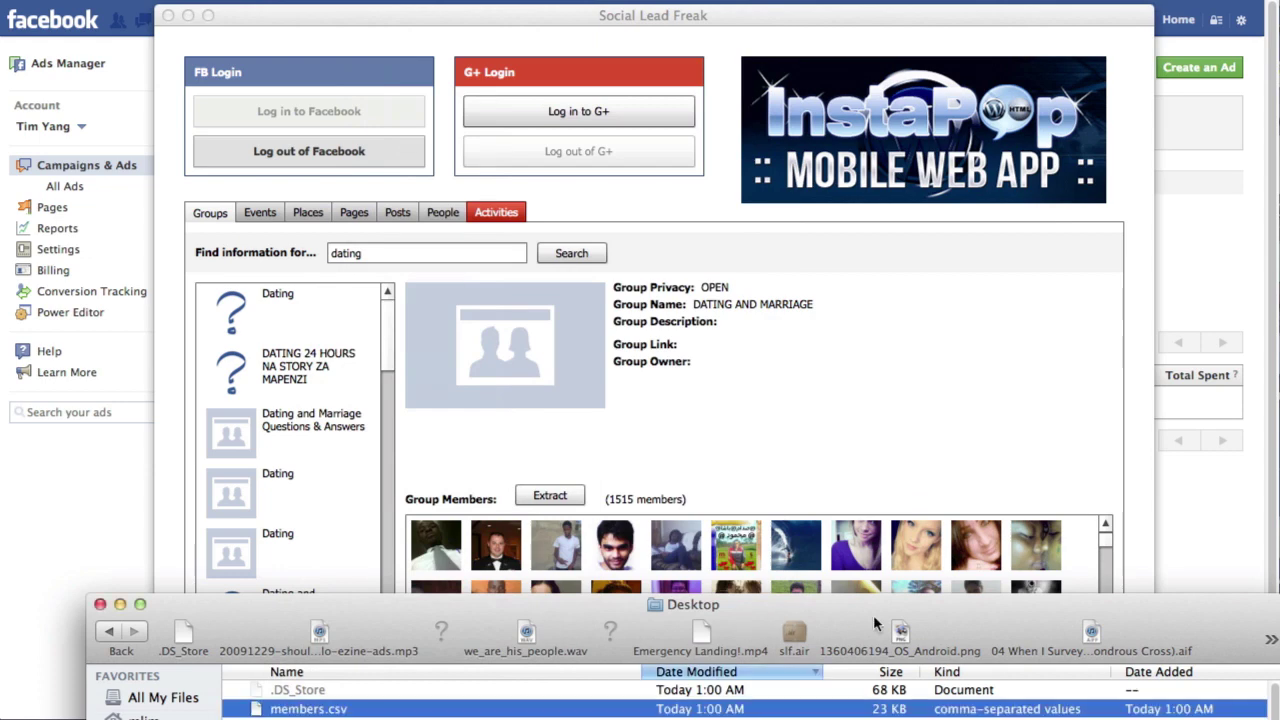
key(super+w)
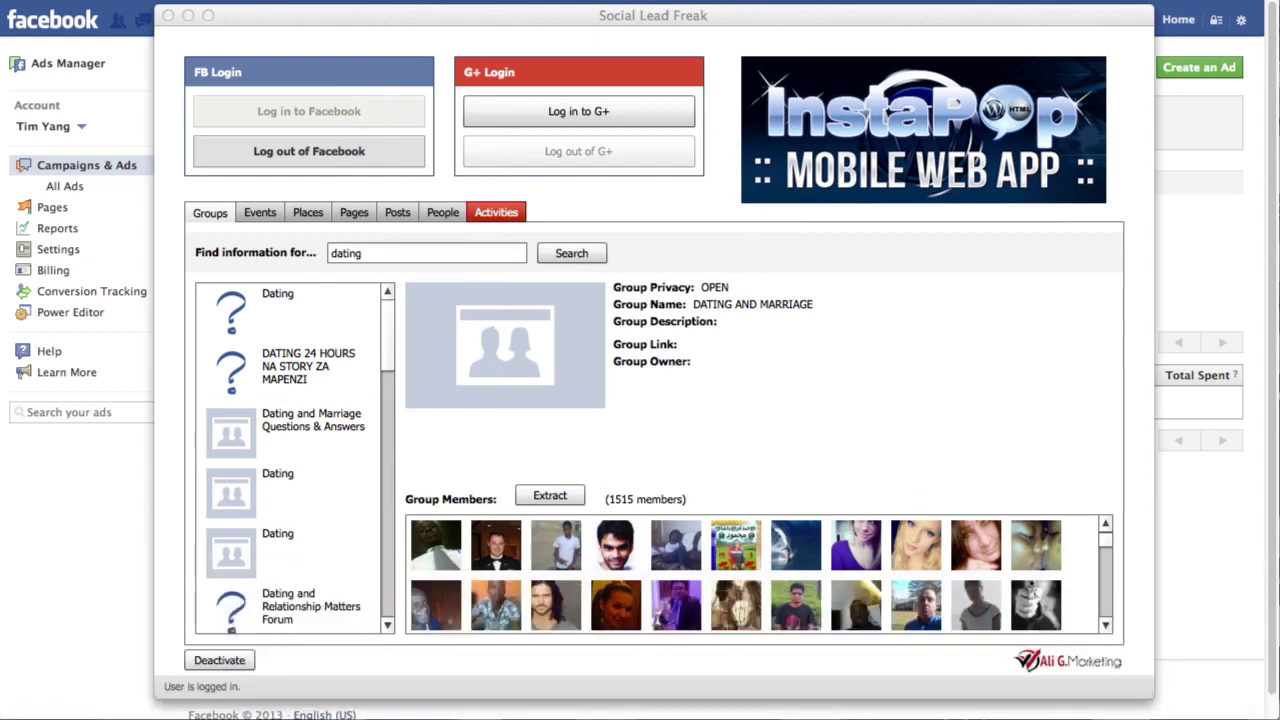
Hide Social Lead Freak and reload Ads Manager's empty All Campaigns page
key(super+q)
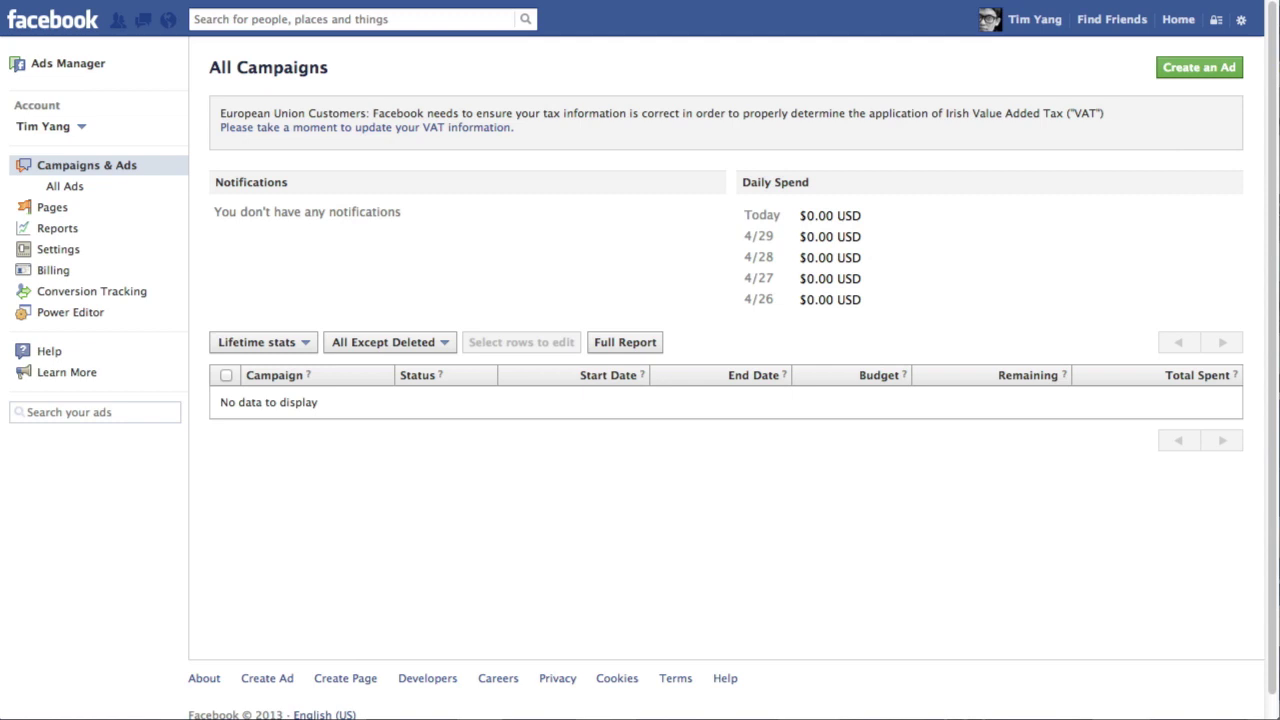
key(super+l)
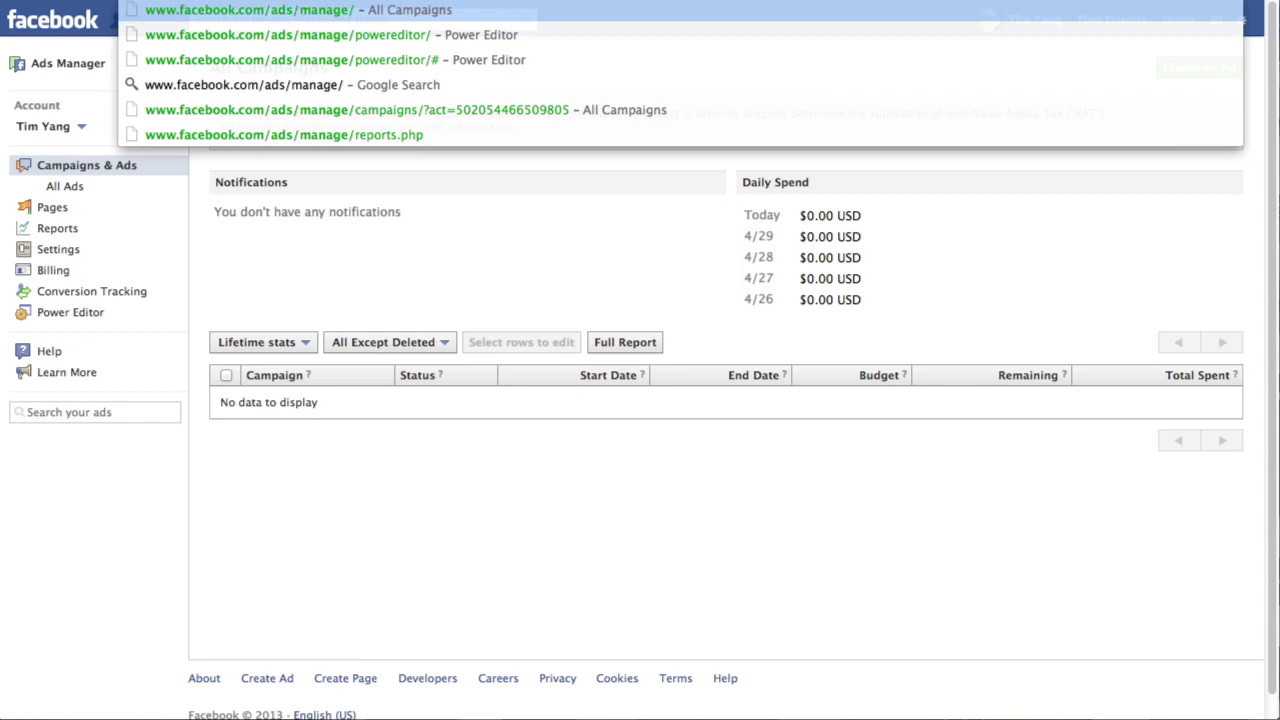
key(Return)
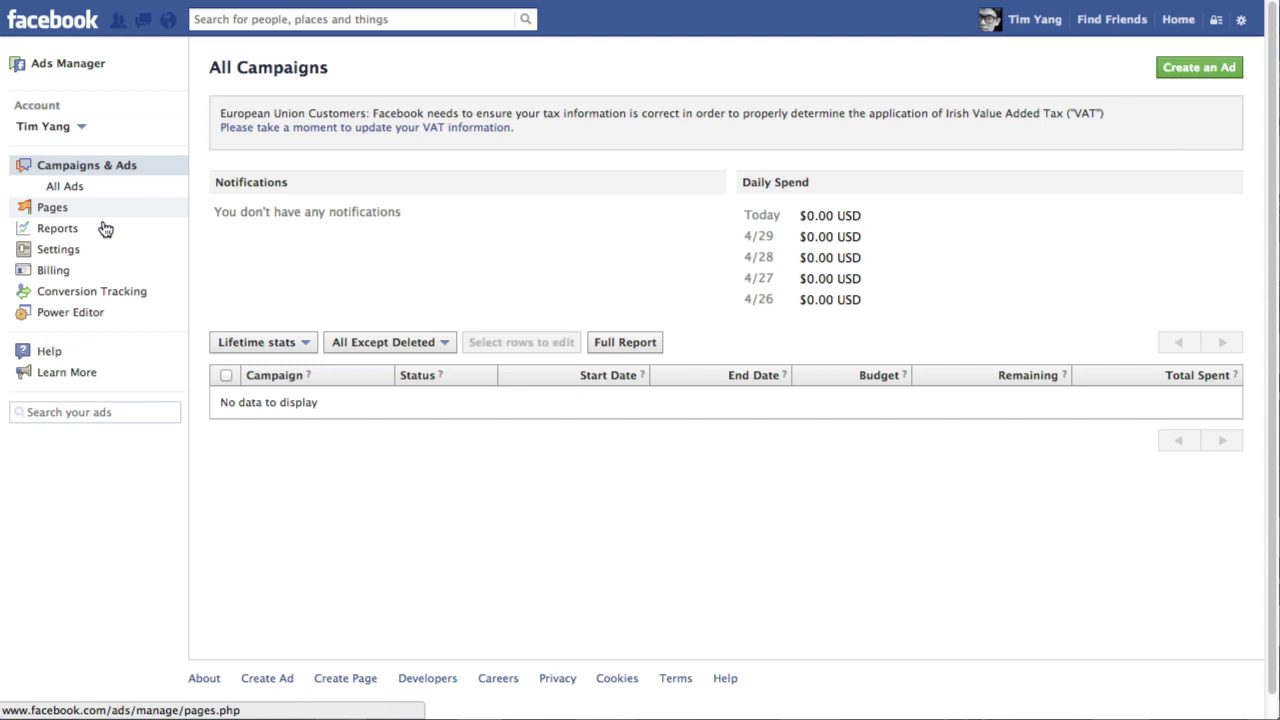
Go to Power Editor's empty Audiences section and show the audience types available to create
click(68, 318)
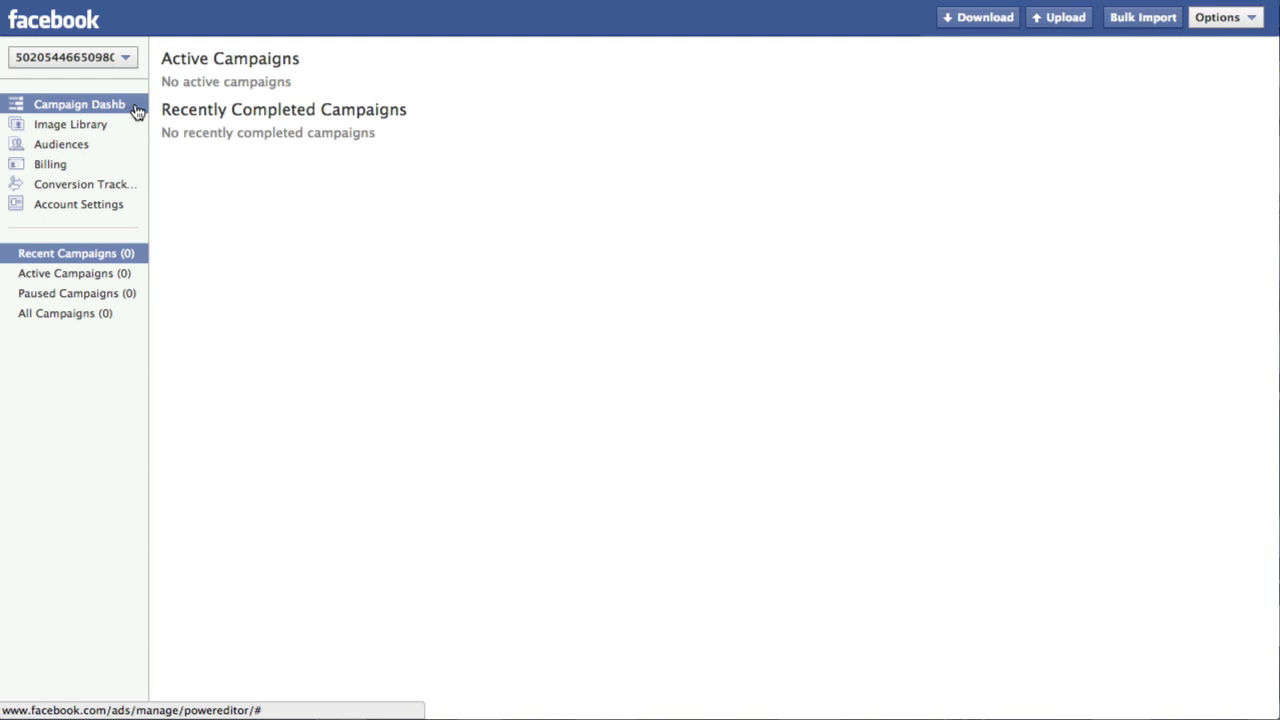
click(70, 151)
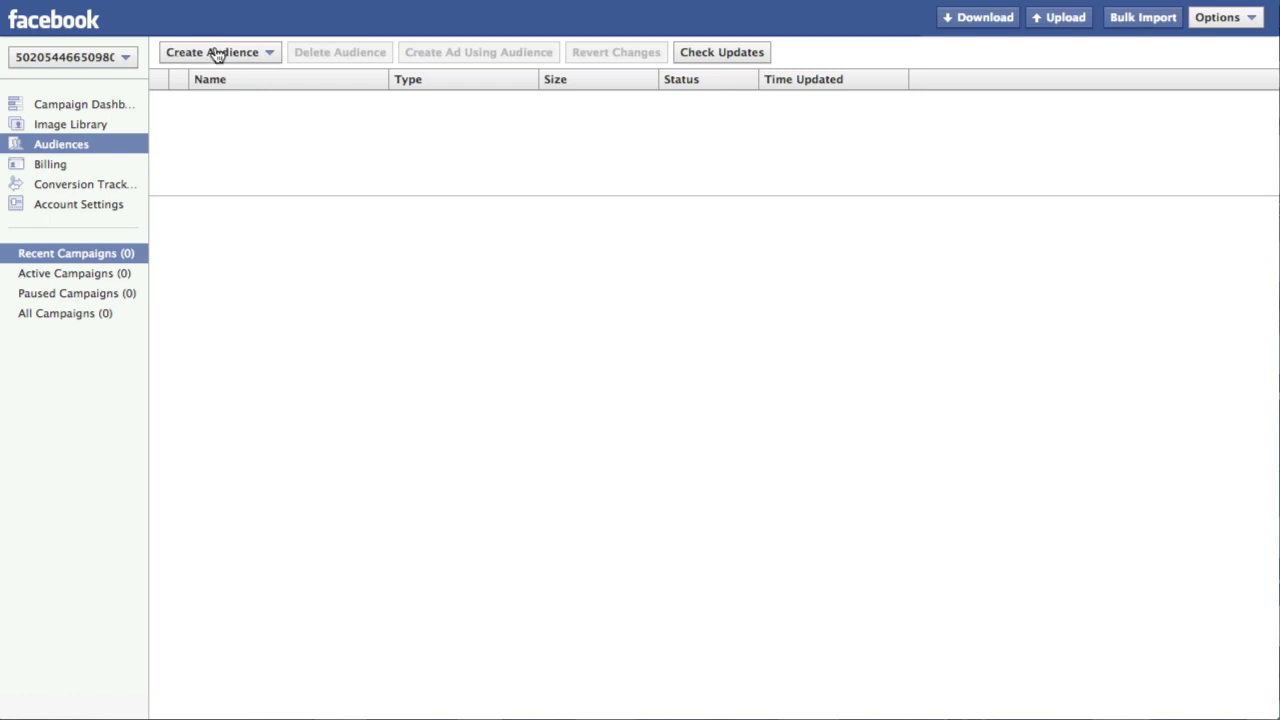
click(270, 54)
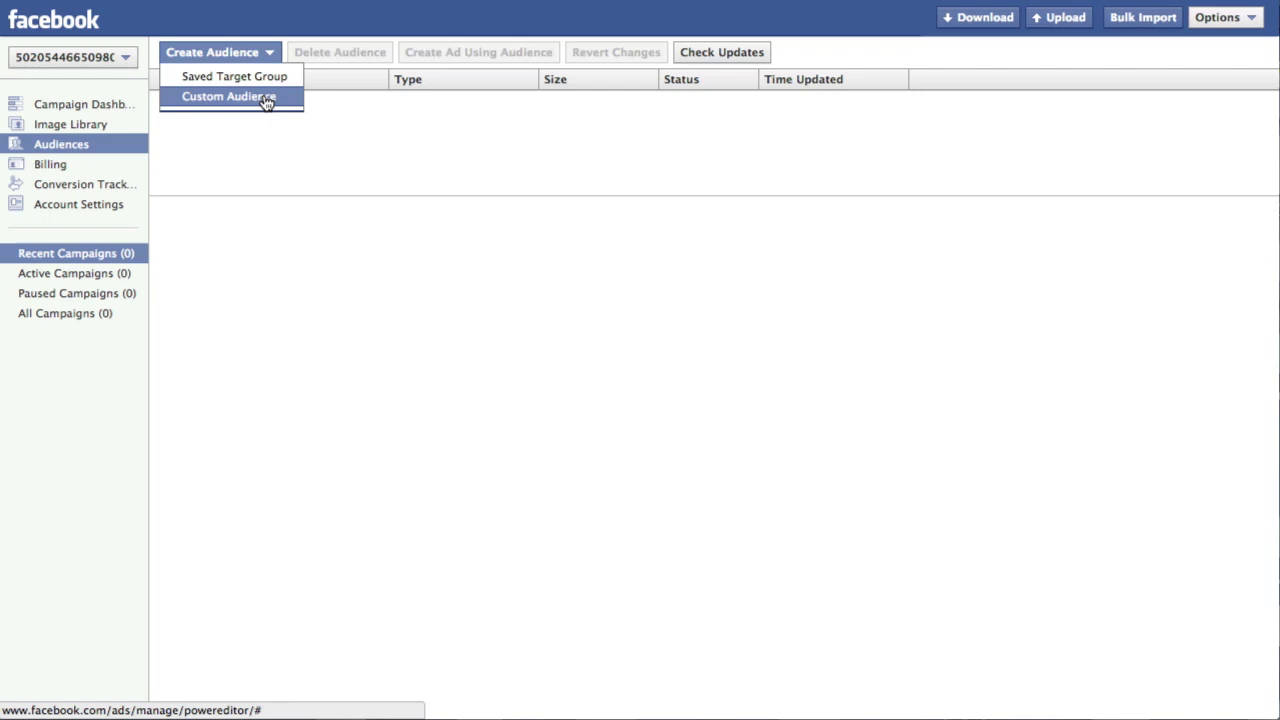
Create custom audience 'Dating' with description 'dating' from the UIDs in members.csv
click(266, 100)
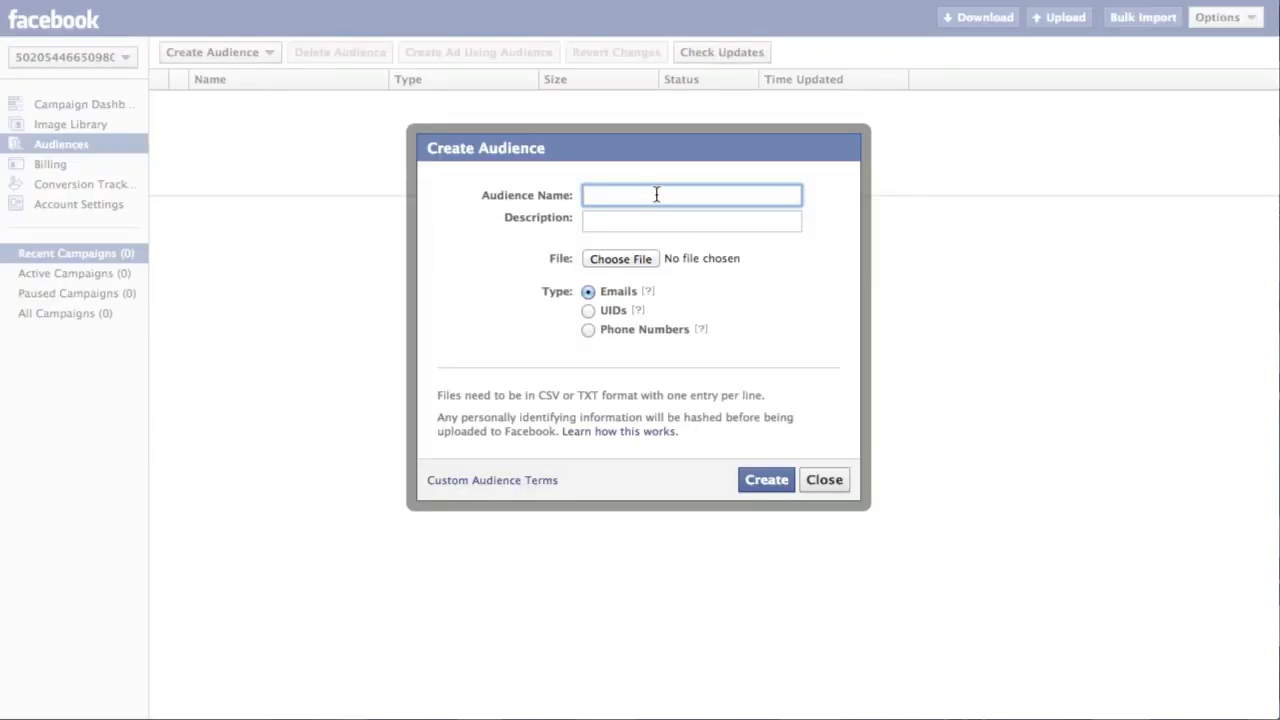
text(Dating)
click(655, 224)
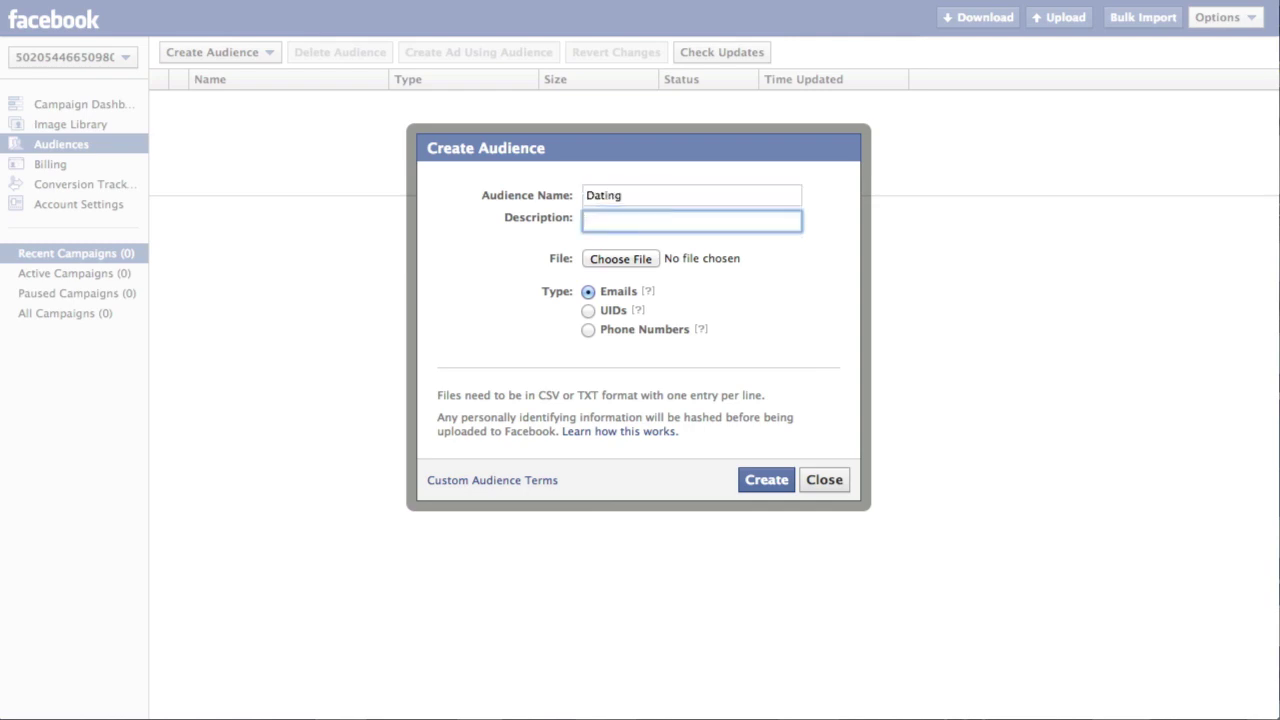
text(dating)
click(636, 259)
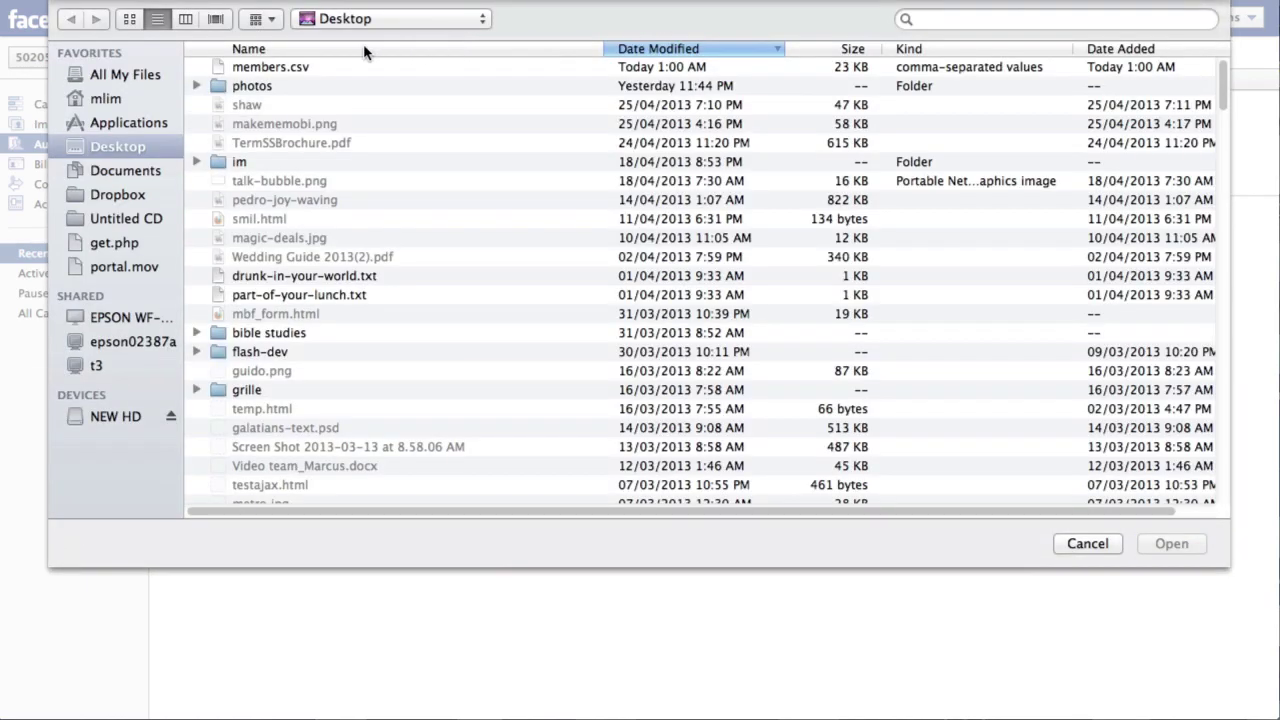
double_click(300, 66)
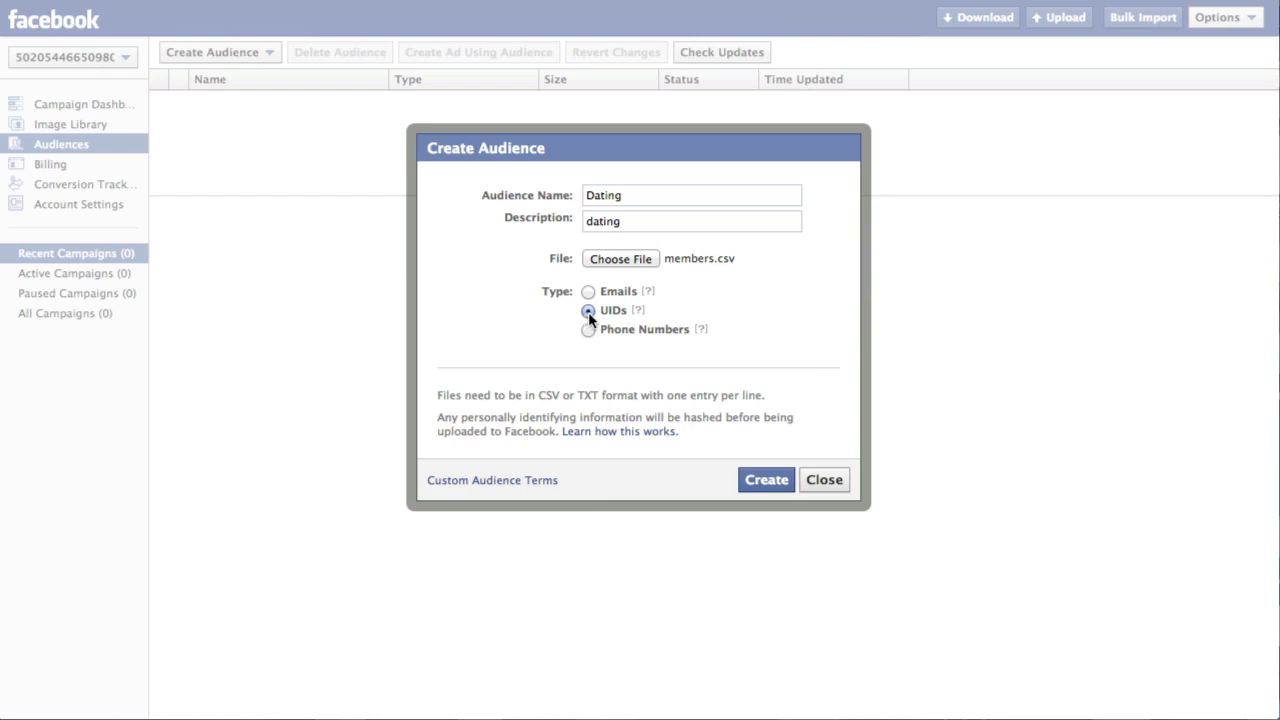
click(766, 481)
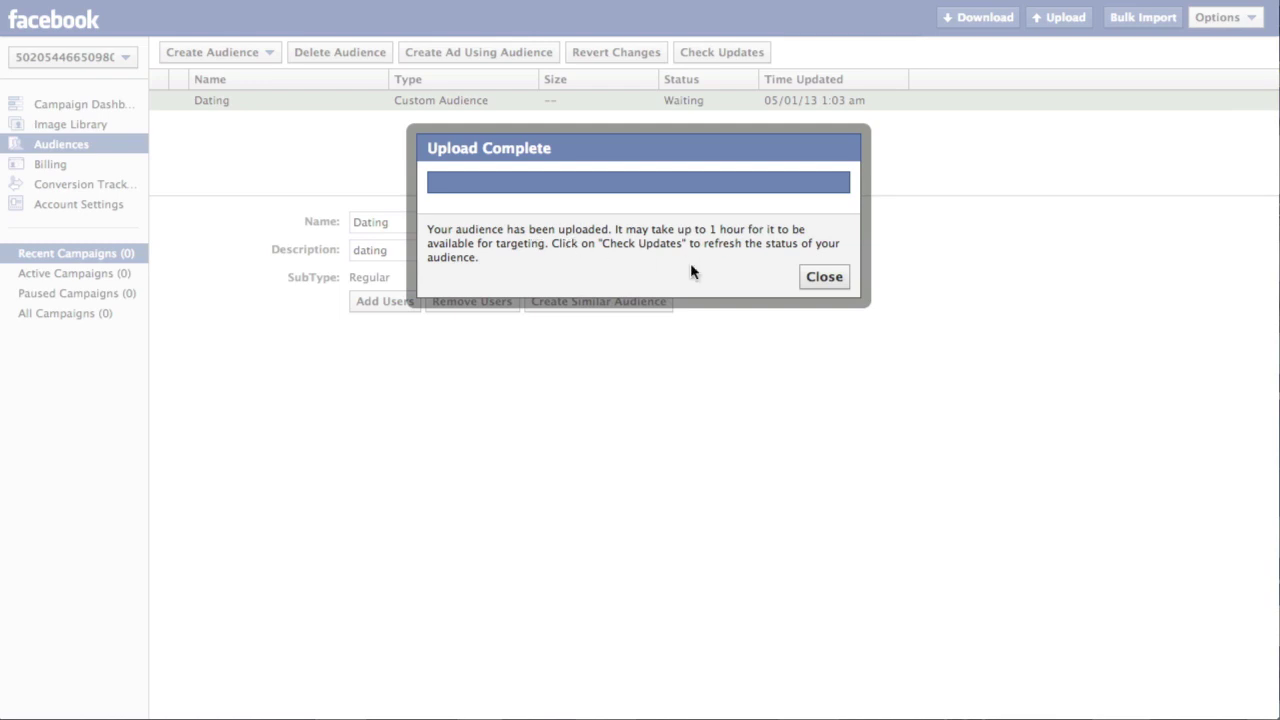
click(824, 277)
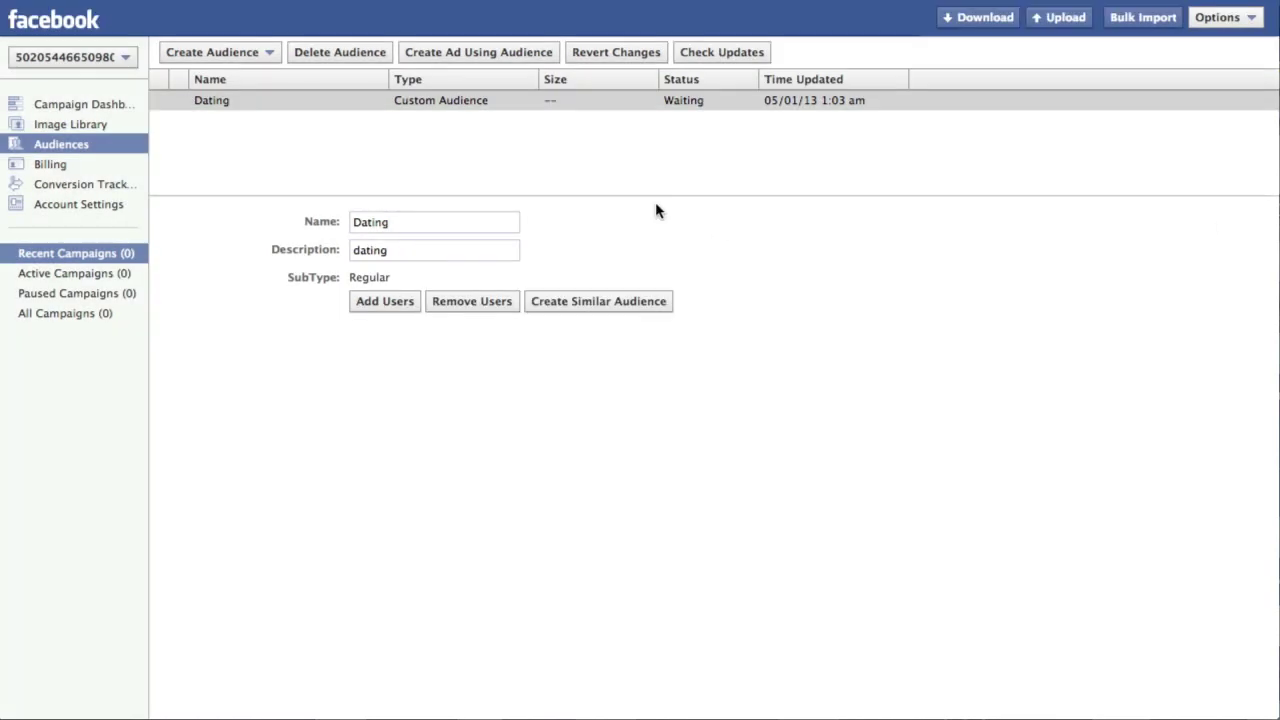
click(272, 100)
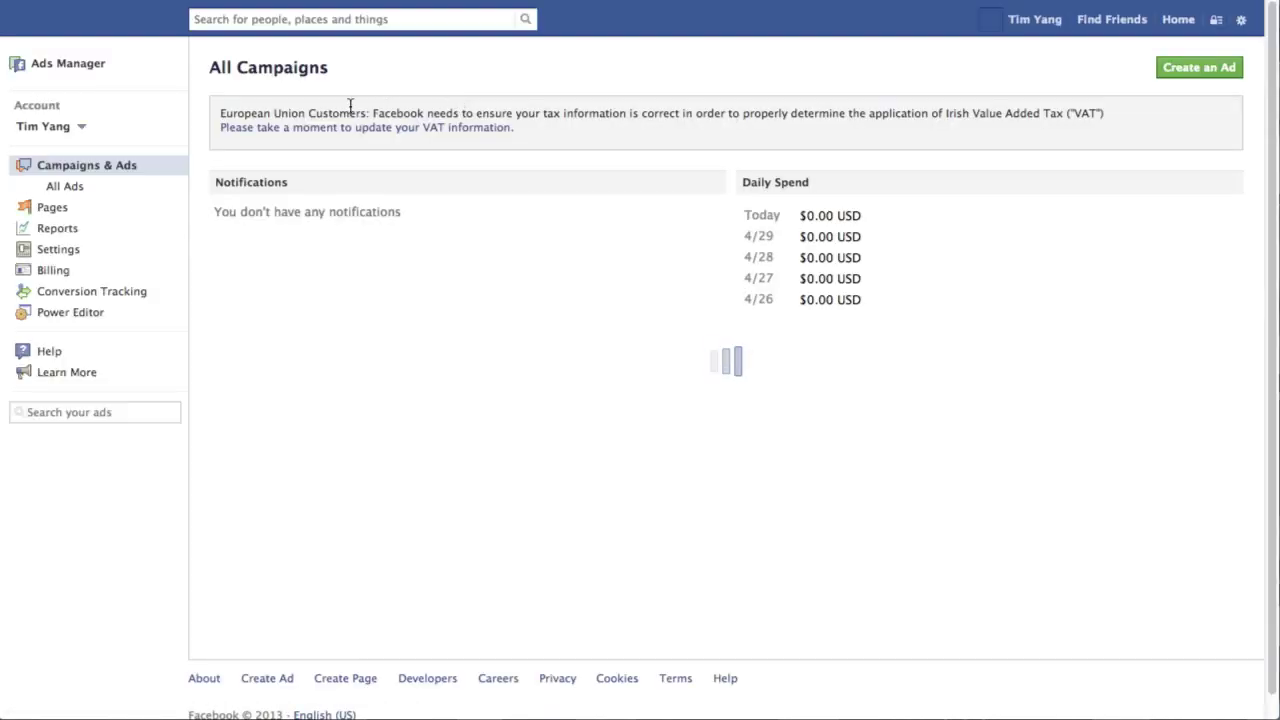
Start a new ad and select the VSL Link URL on the affiliate centre page
click(1205, 70)
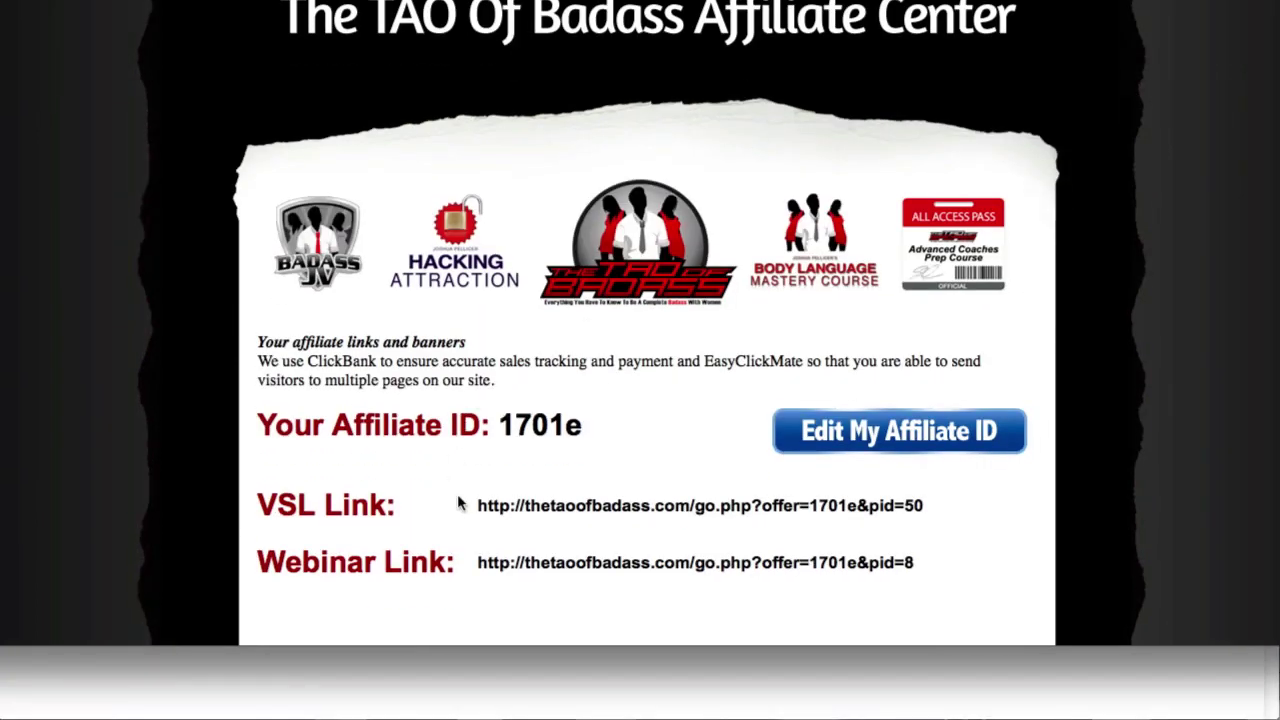
drag(458, 504, 960, 490)
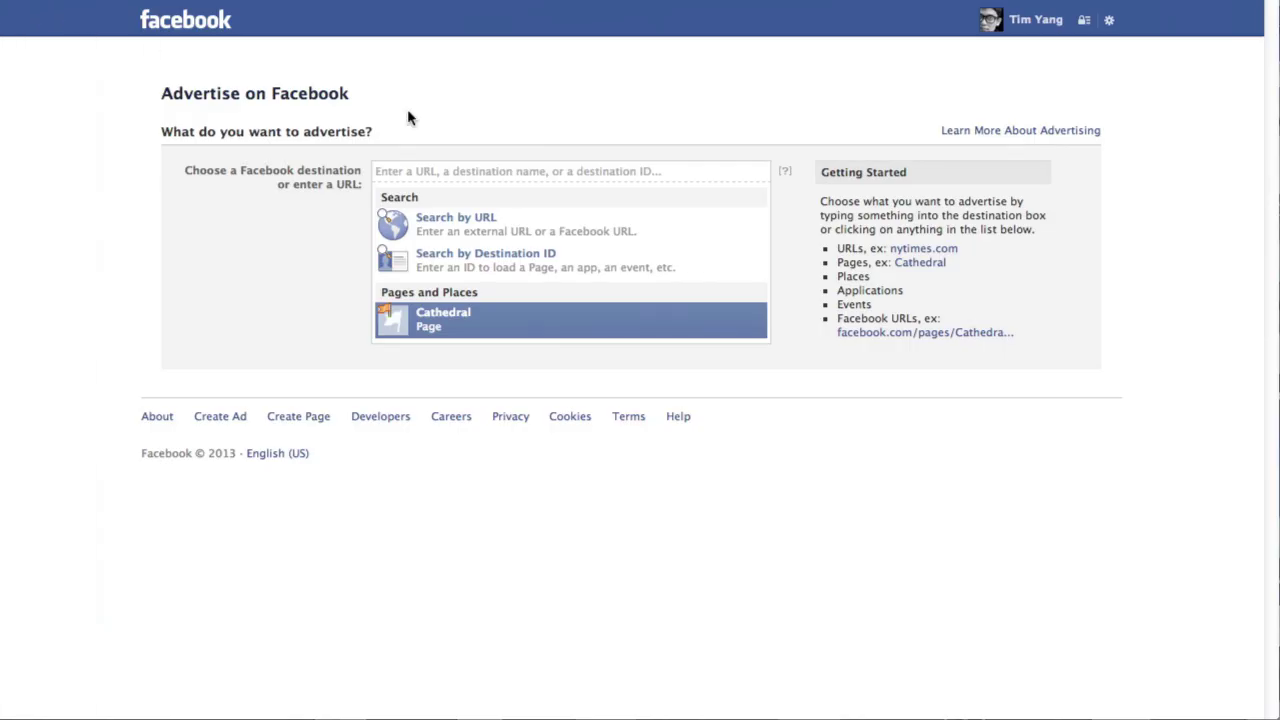
Paste the shortened bit.ly link as the ad's destination URL
click(465, 172)
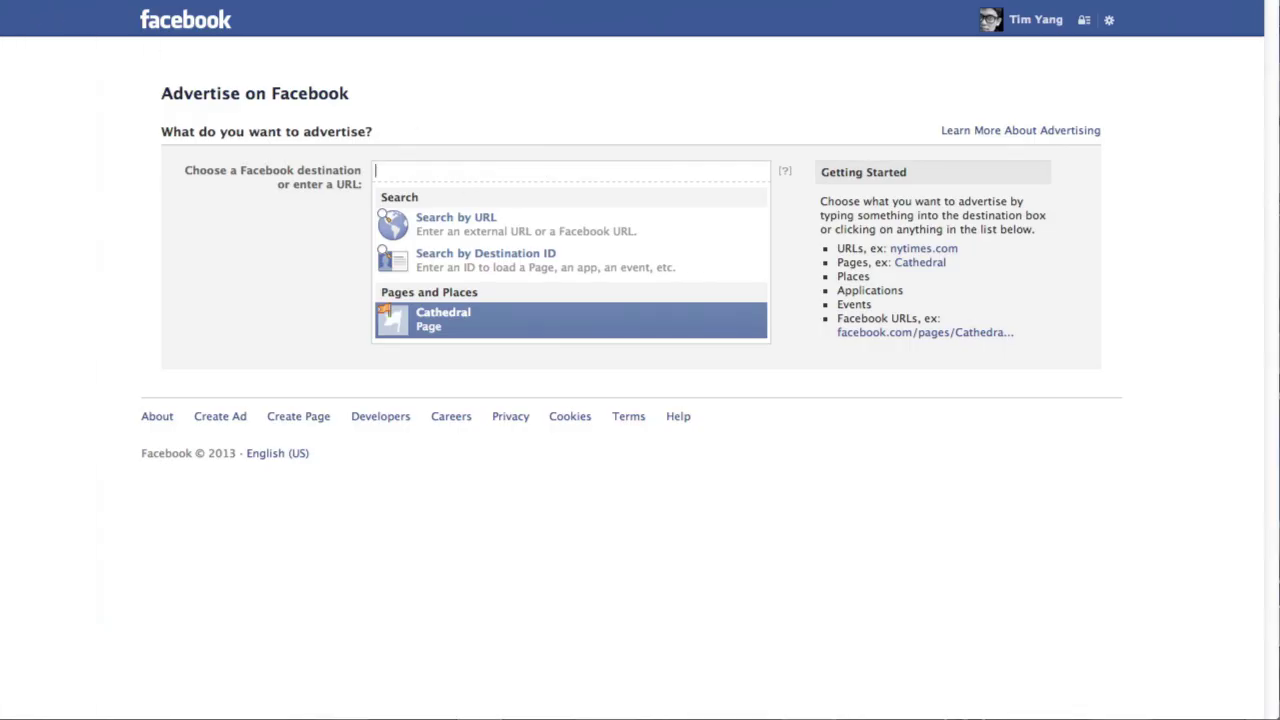
text(http://bit.ly/16ii0KF)
click(488, 222)
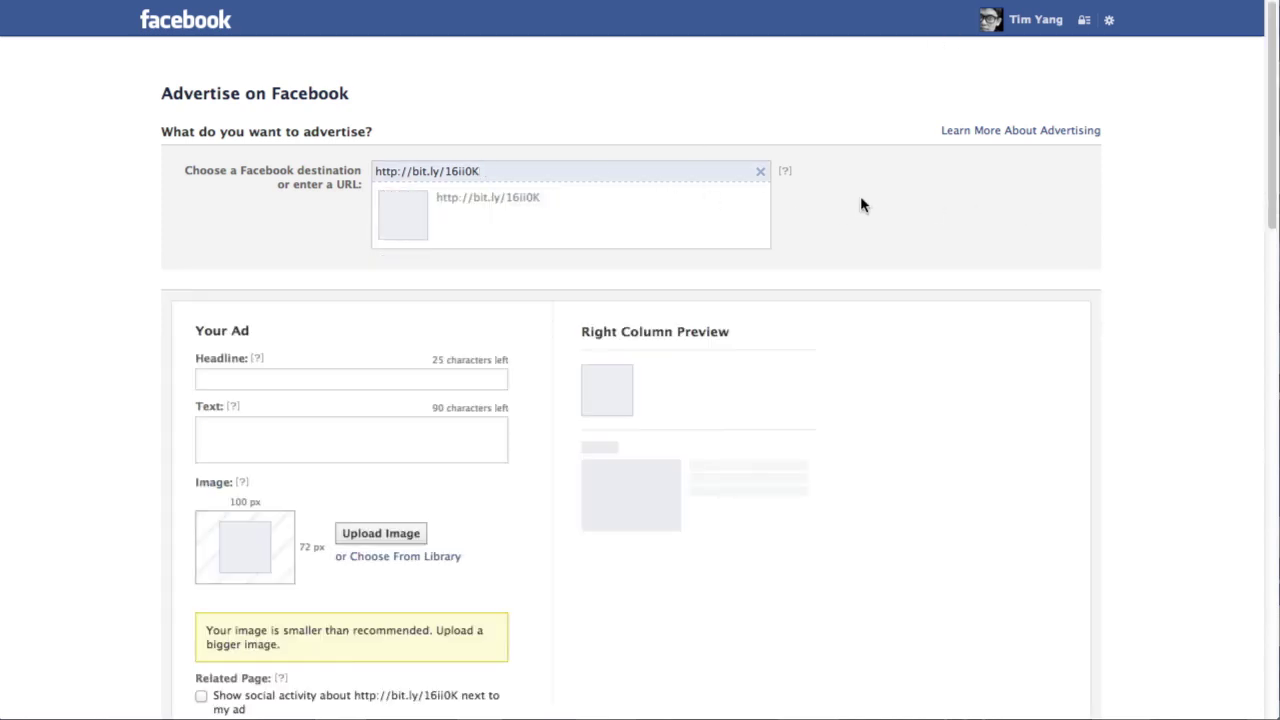
Give the ad the headline 'Attention!'
click(349, 373)
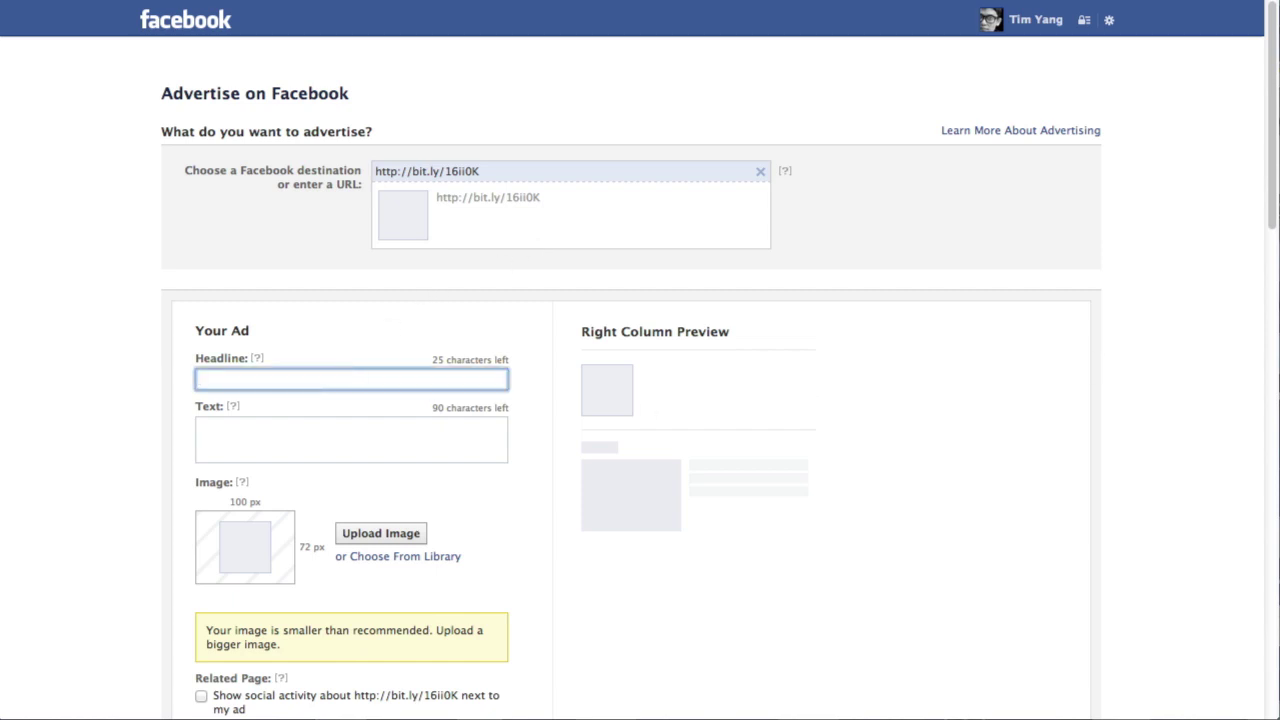
scroll(1026, 234, down, 2)
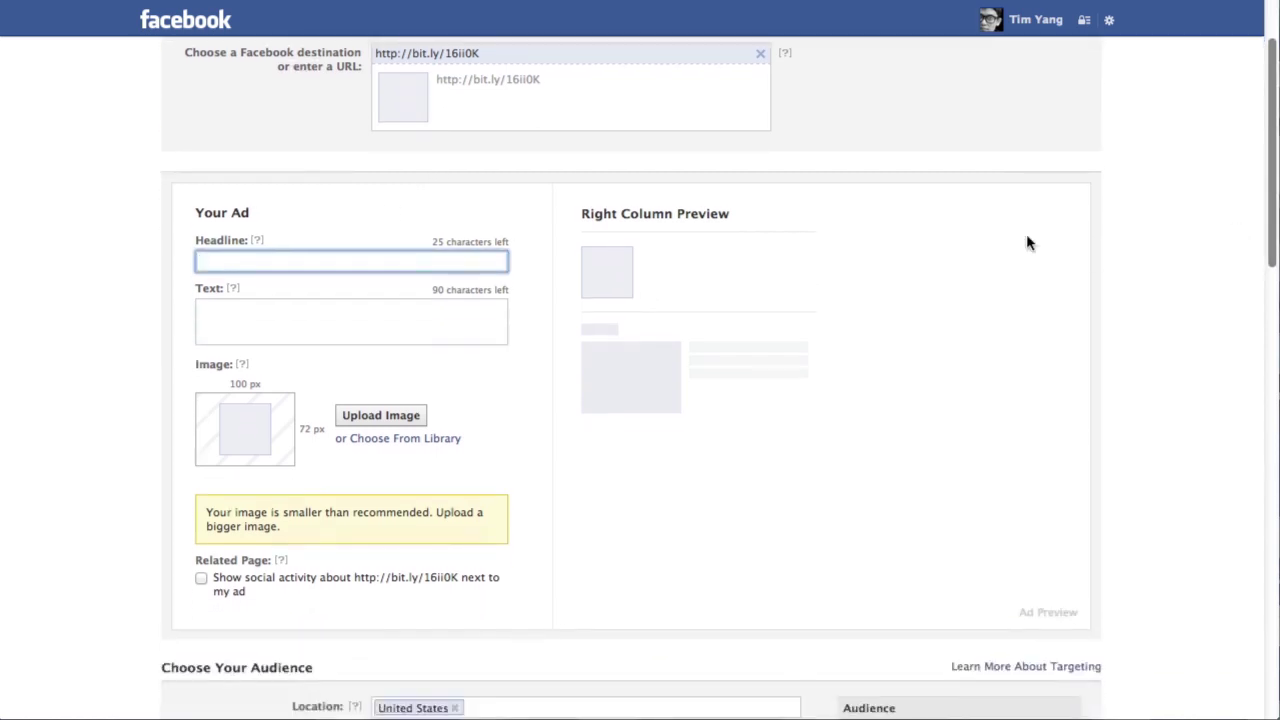
text(Atte)
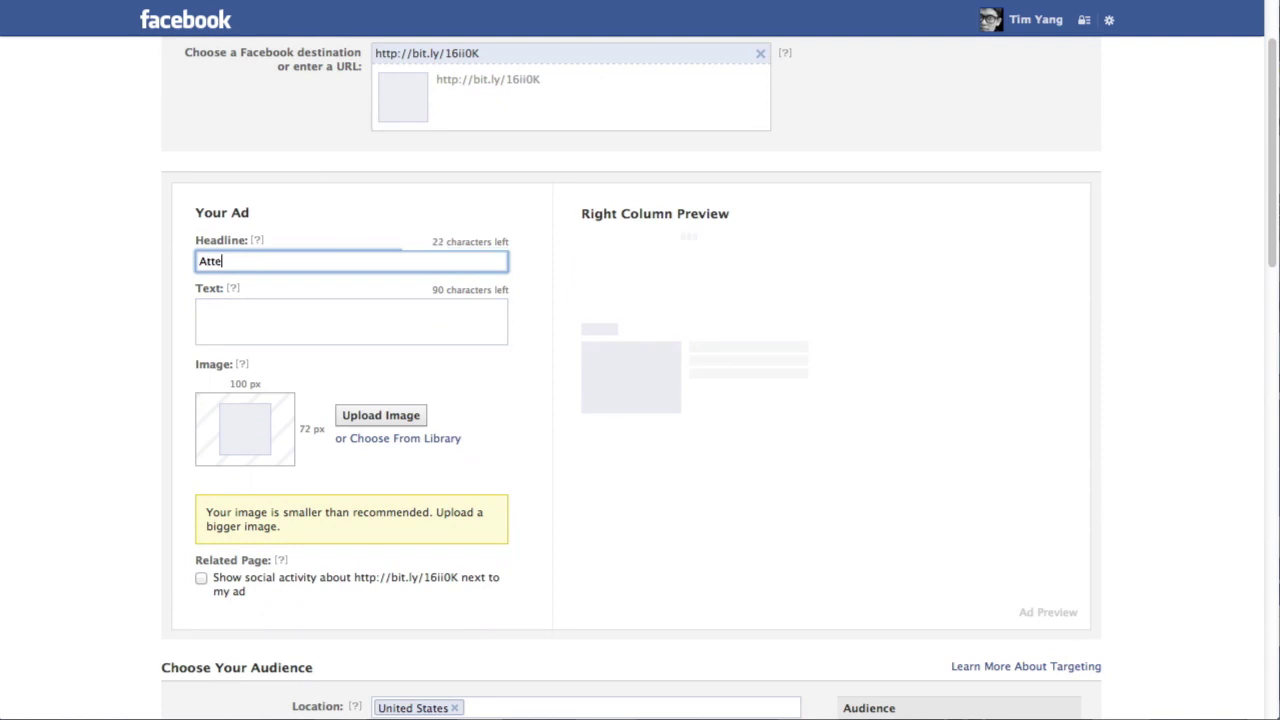
text(ntion!)
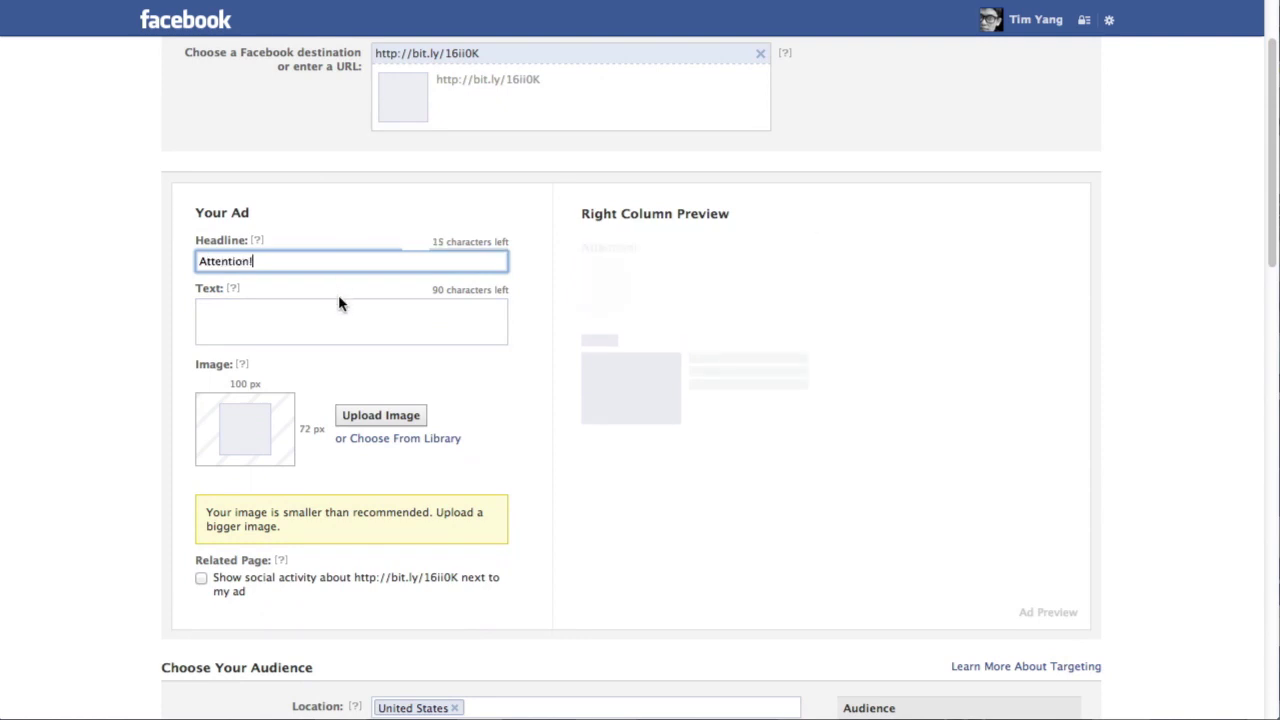
Upload the Don't Go On a Date banner as the ad image
click(294, 303)
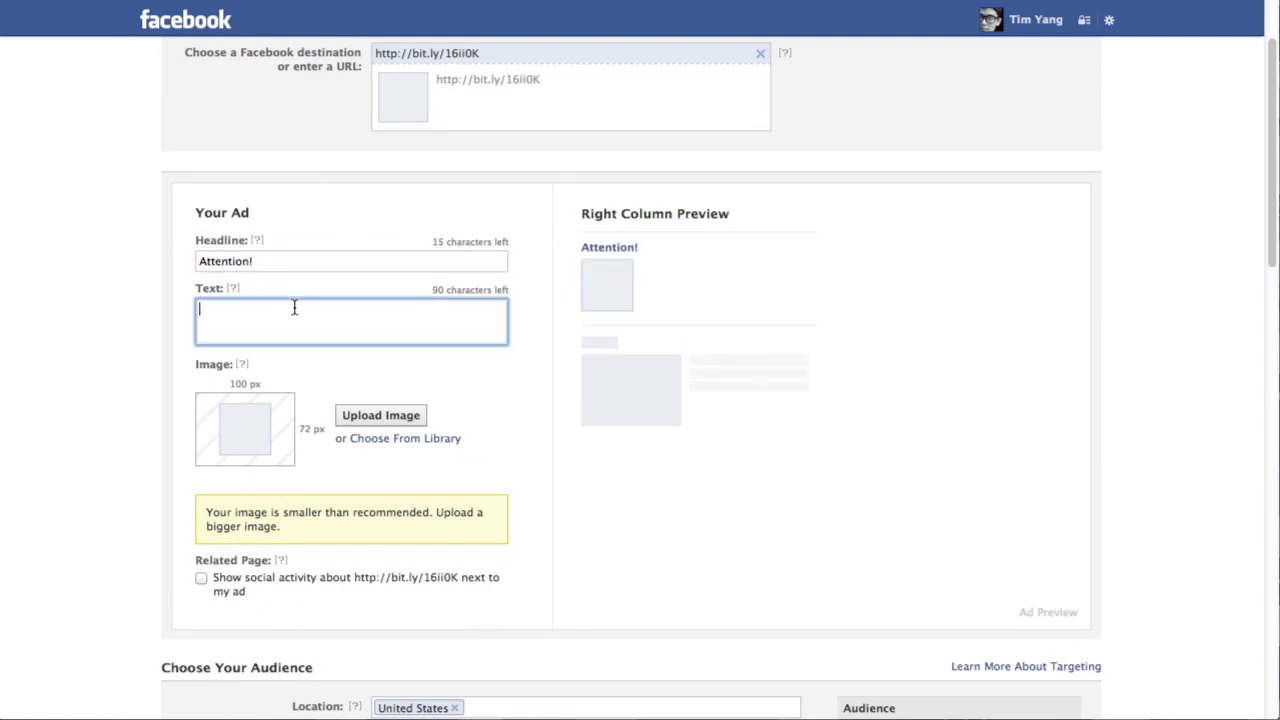
click(372, 416)
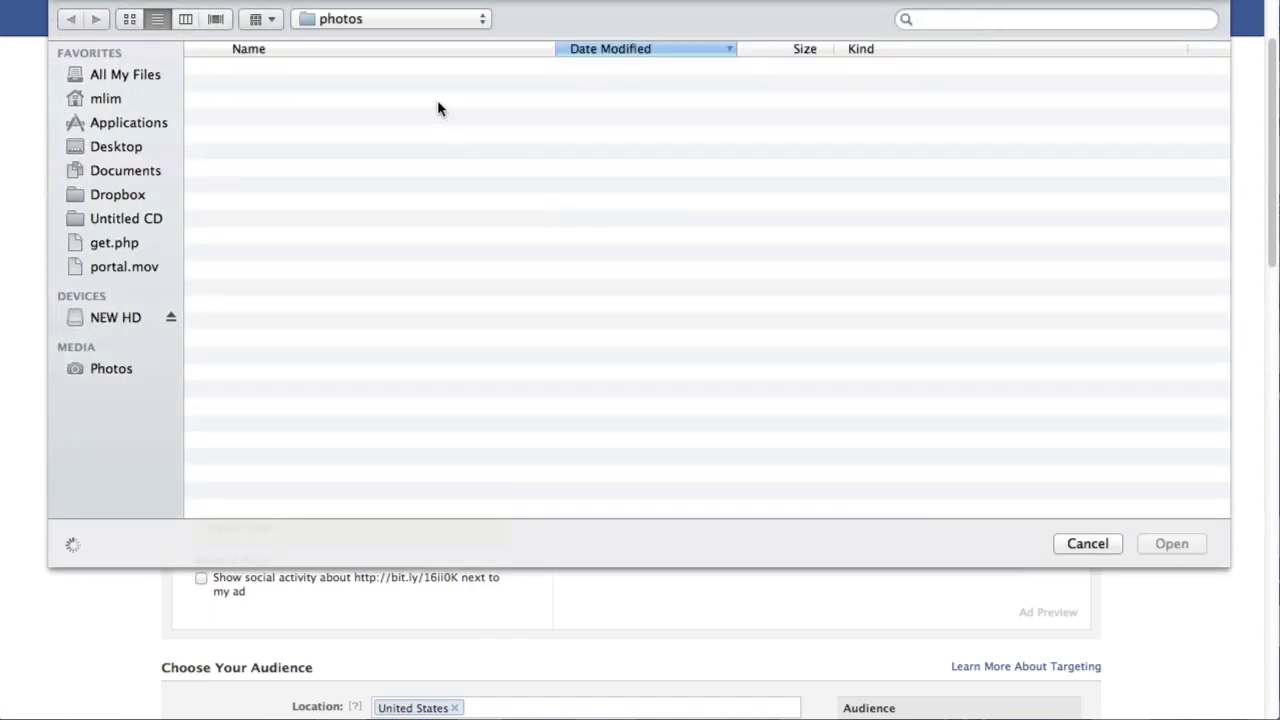
double_click(330, 67)
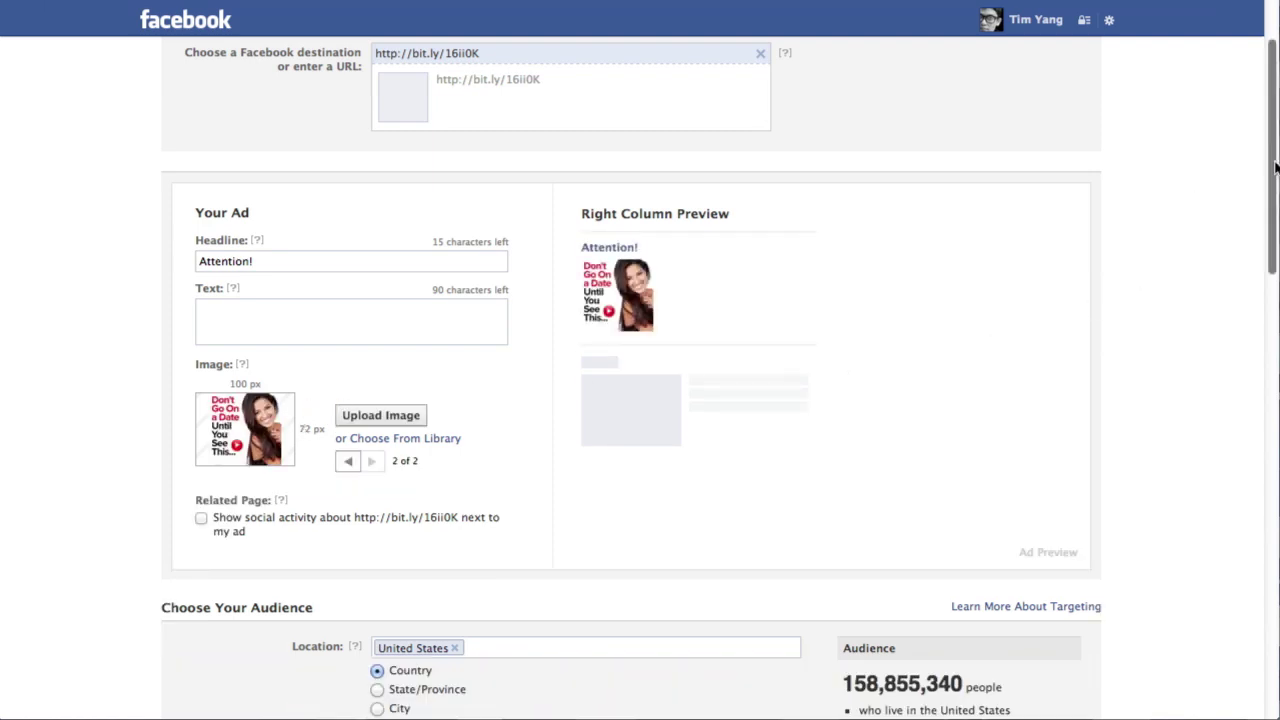
Tick the Dating custom audience, narrowing the estimated reach to 100 people
drag(1272, 170, 1267, 395)
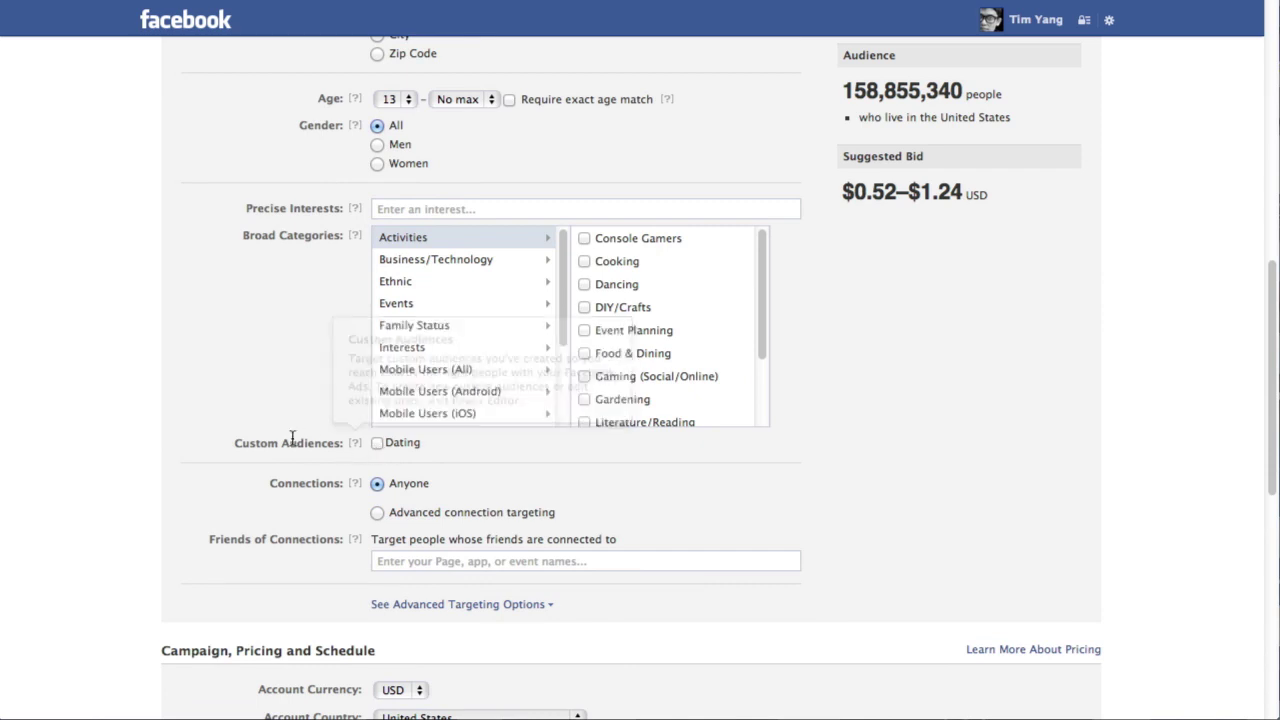
drag(233, 443, 338, 443)
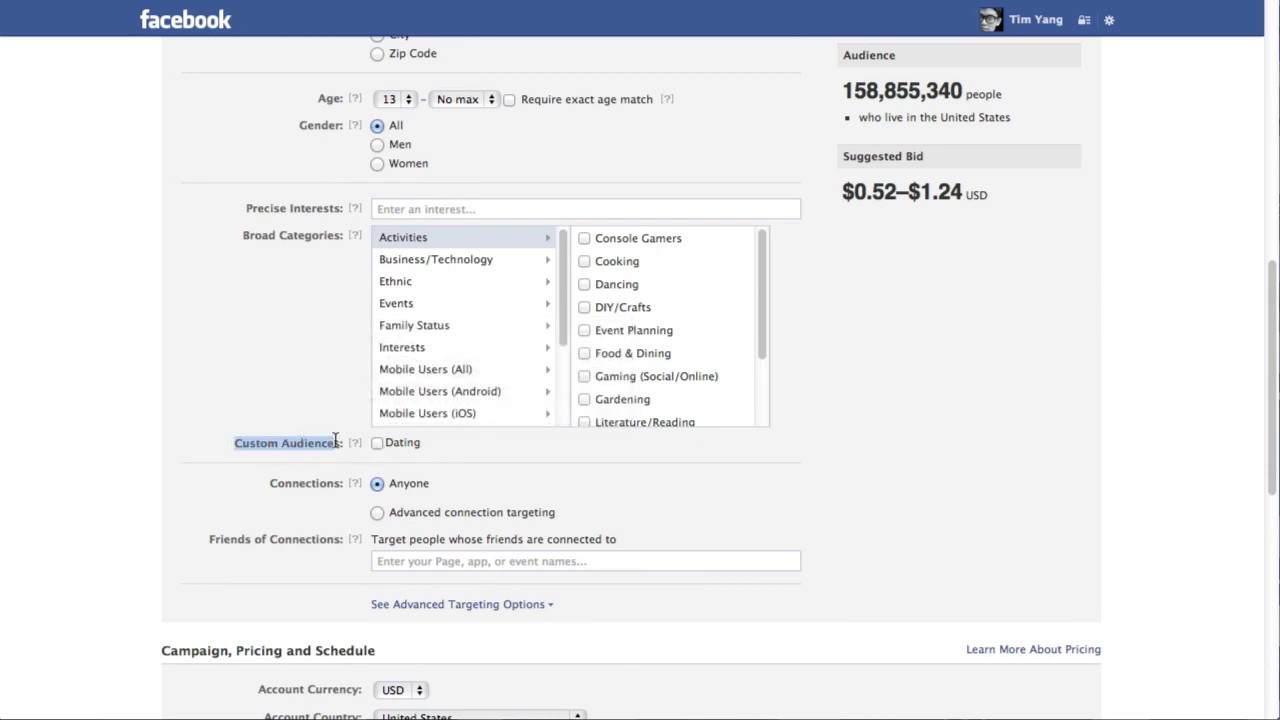
click(355, 443)
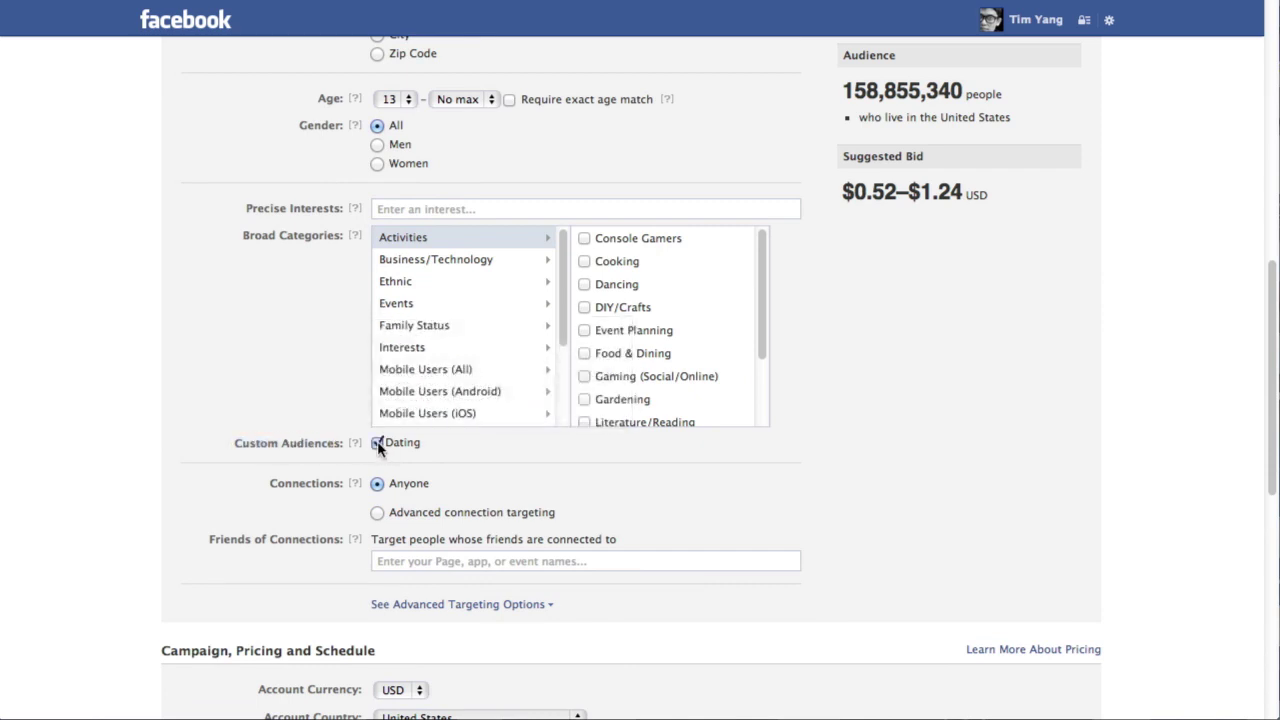
click(377, 442)
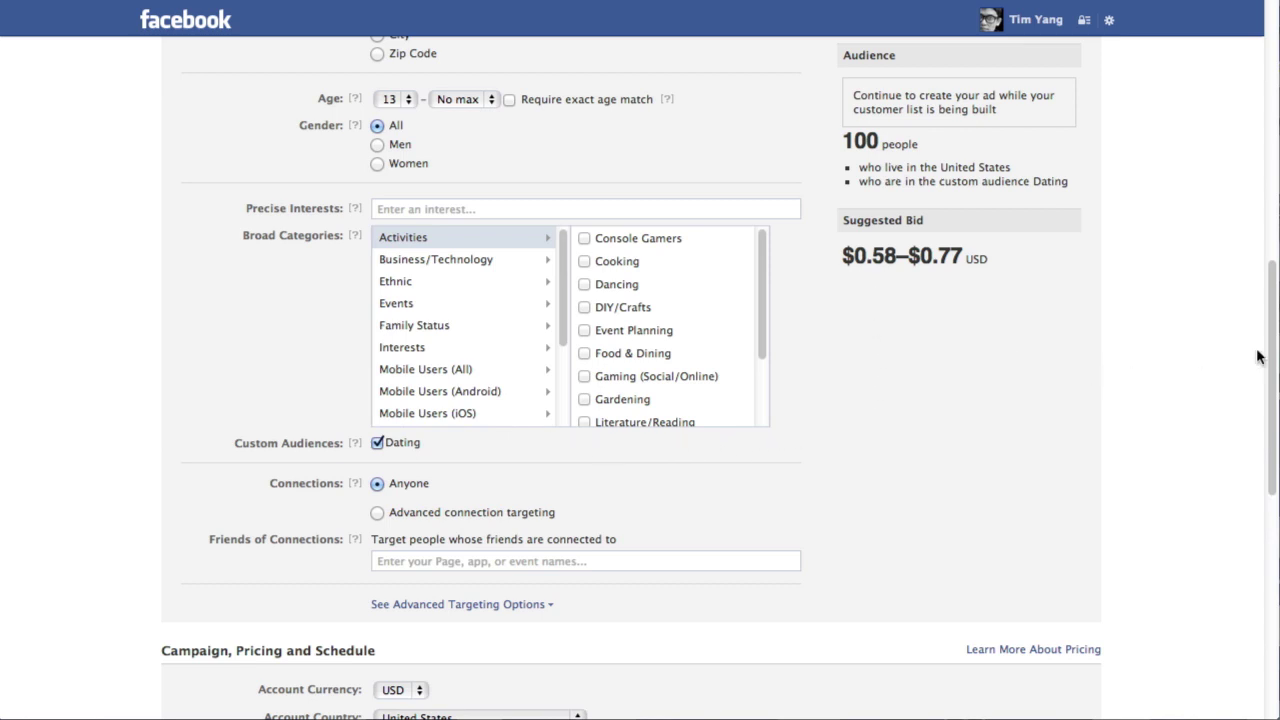
Scroll past the men-only targeting down to the Campaign, Pricing and Schedule section
drag(1273, 348, 1275, 289)
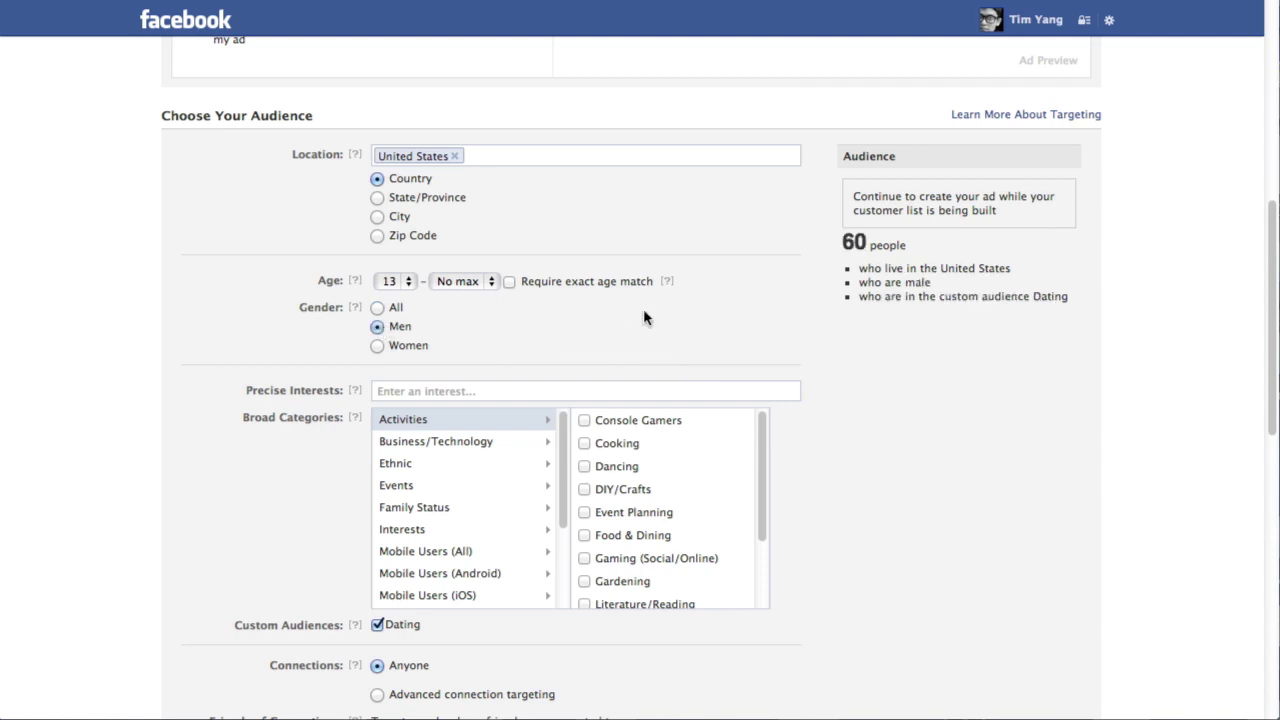
drag(1268, 275, 1268, 330)
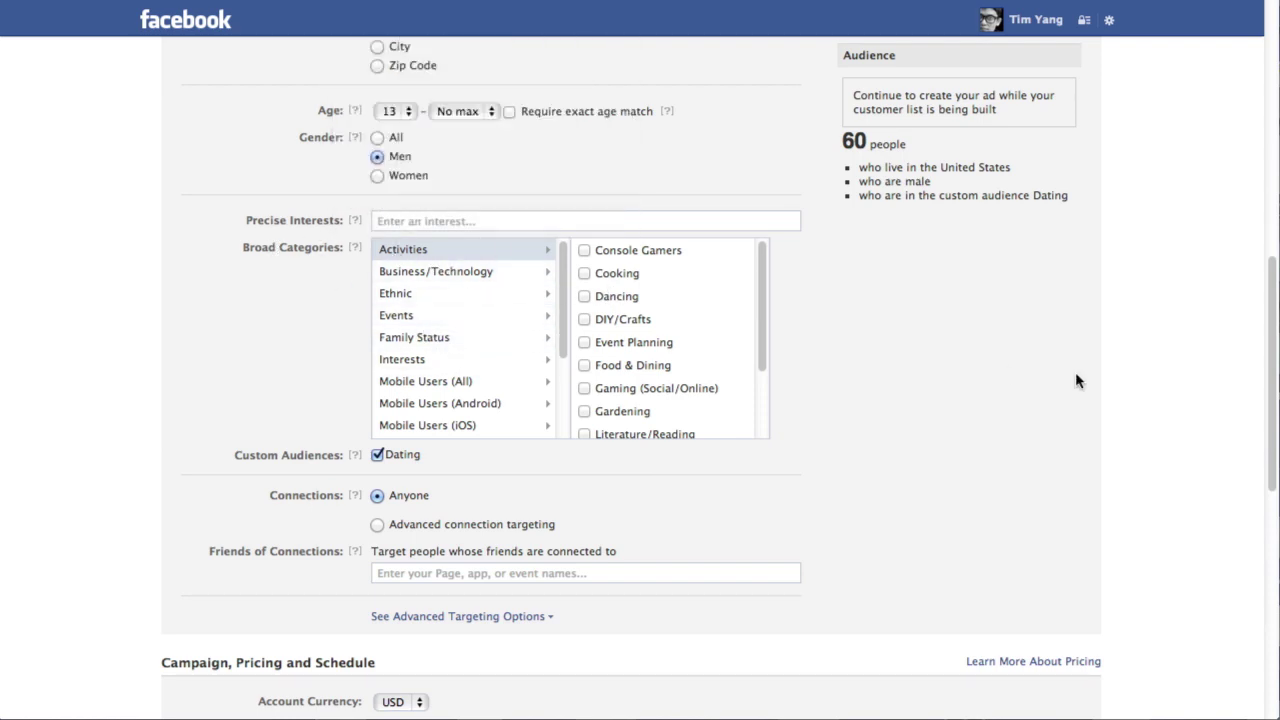
drag(1270, 374, 1266, 572)
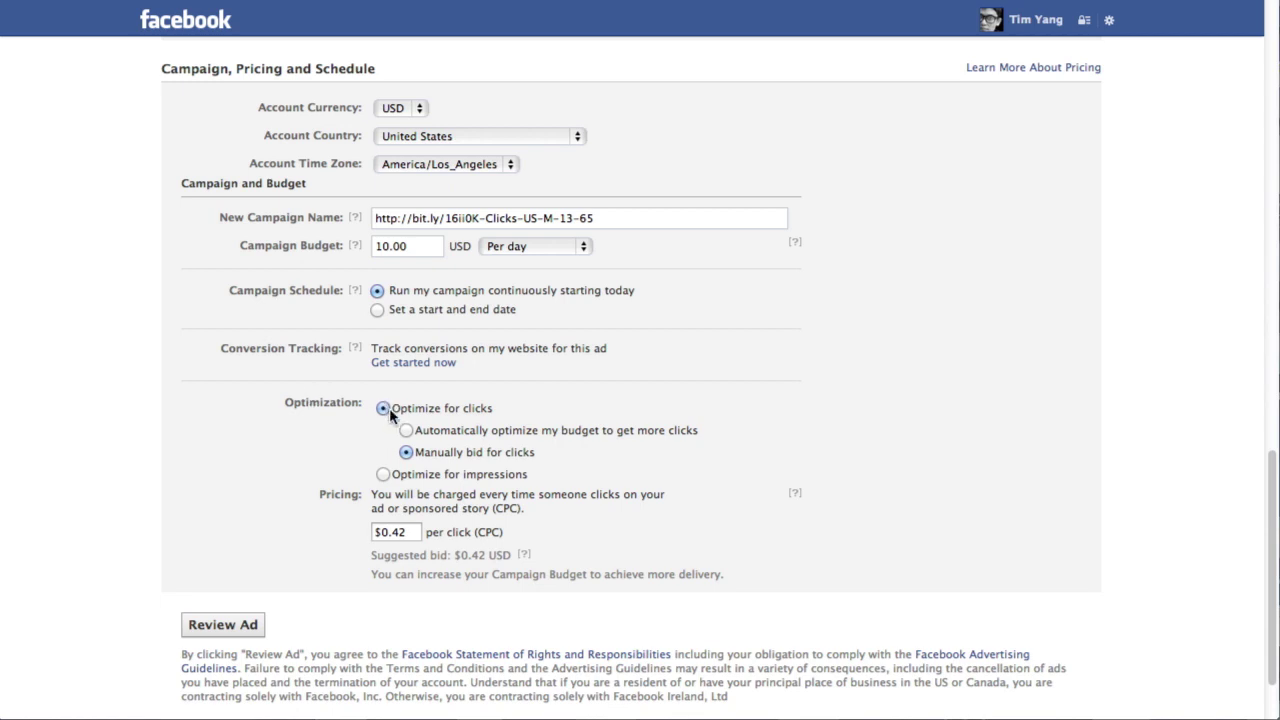
Optimize for impressions and confirm the CPM bid stays at $0.27 per thousand impressions
click(384, 475)
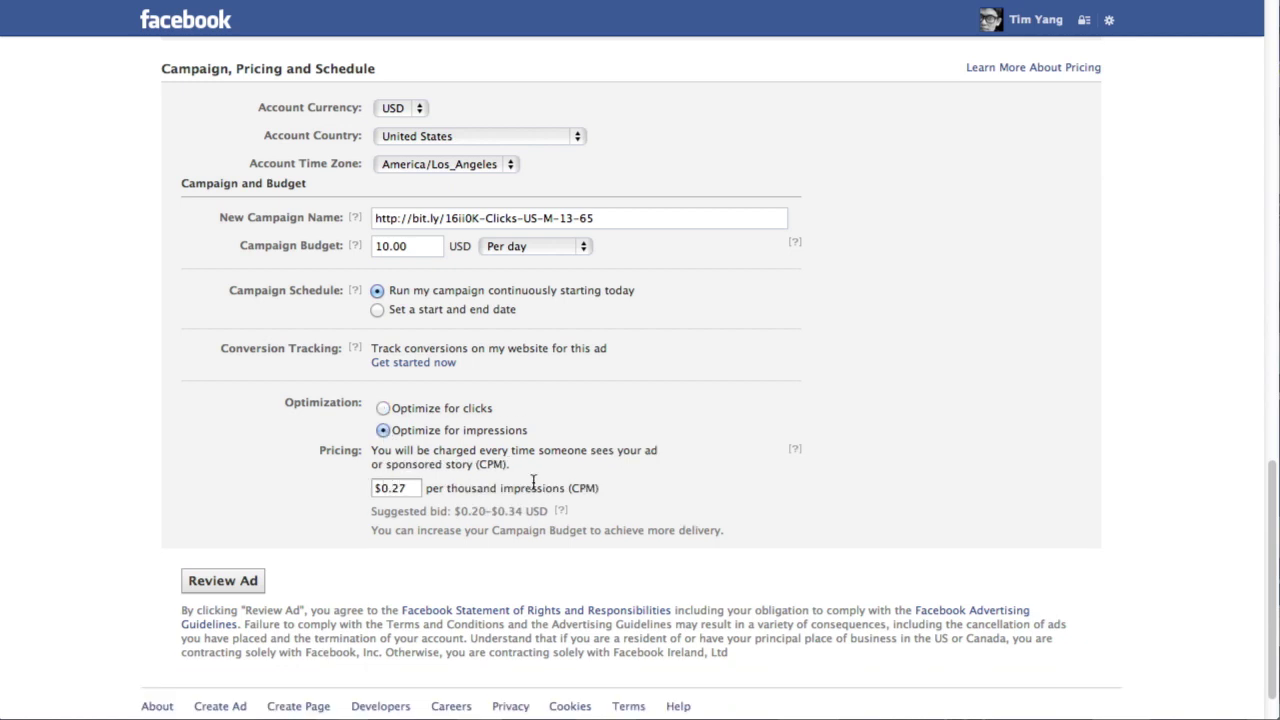
click(409, 487)
triple_click(409, 487)
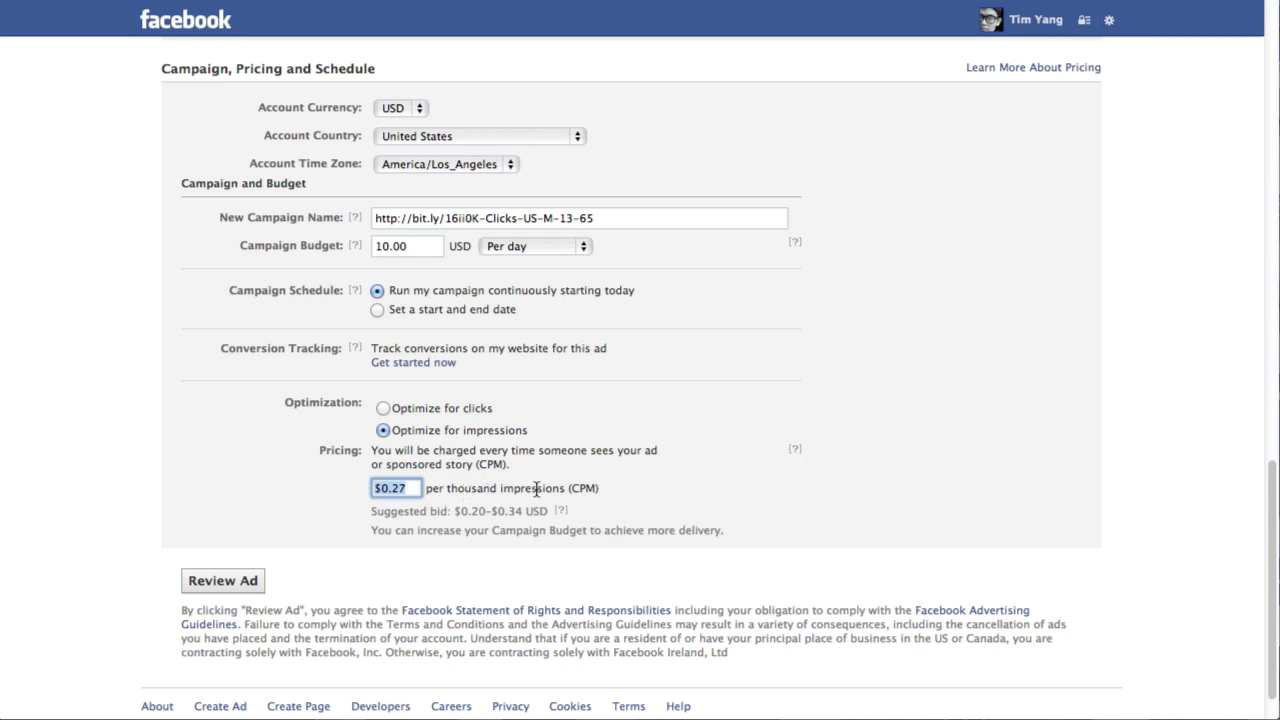
click(416, 488)
drag(412, 490, 350, 488)
click(412, 488)
mouse_move(561, 510)
scroll(1275, 528, up, 2)
scroll(1275, 528, down, 3)
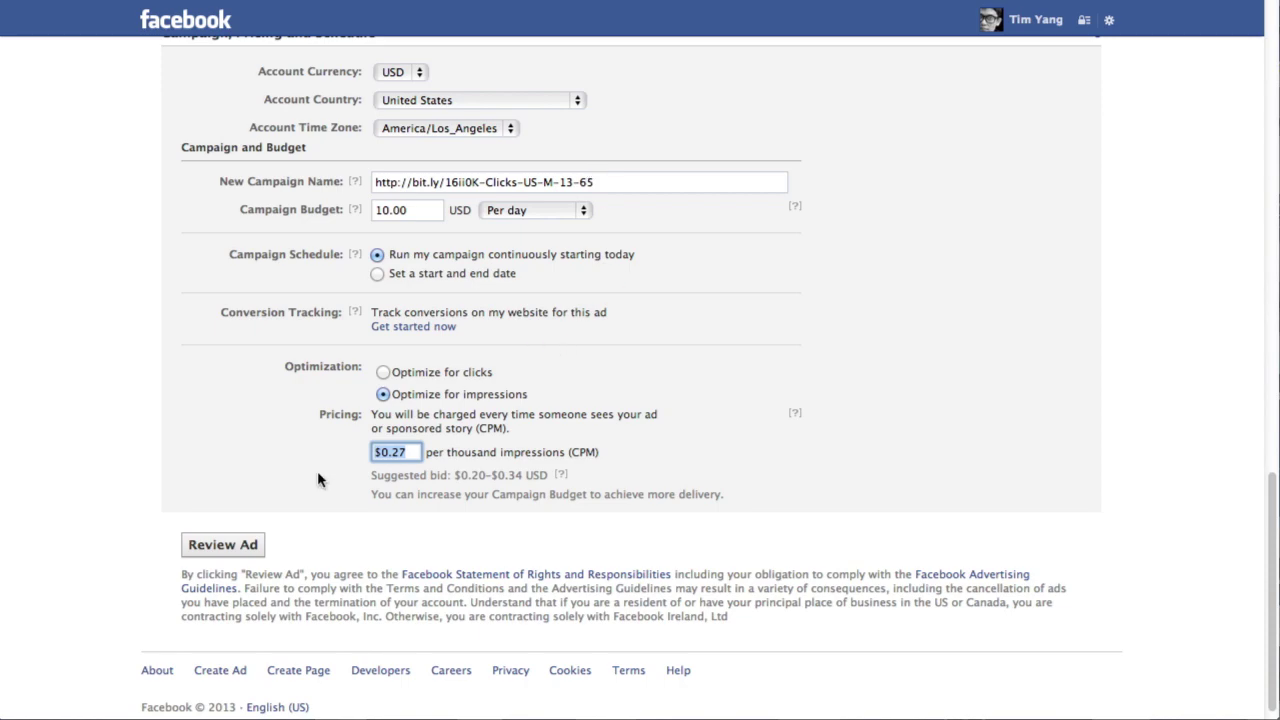
Try Review Ad, which reports the ad text is missing
click(229, 544)
mouse_move(795, 489)
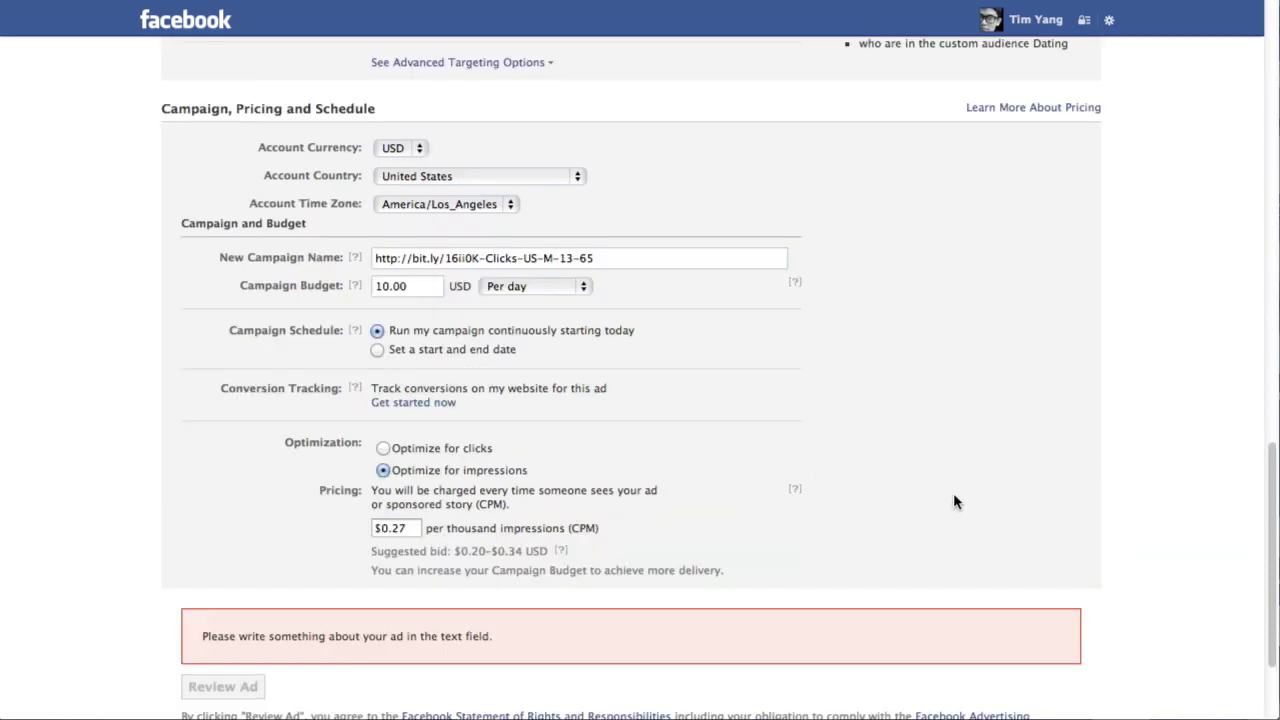
scroll(1271, 513, up, 1)
drag(1271, 513, 1258, 141)
Enter the ad body text 'Don;t Go on a Date Until you see THIS'
click(278, 341)
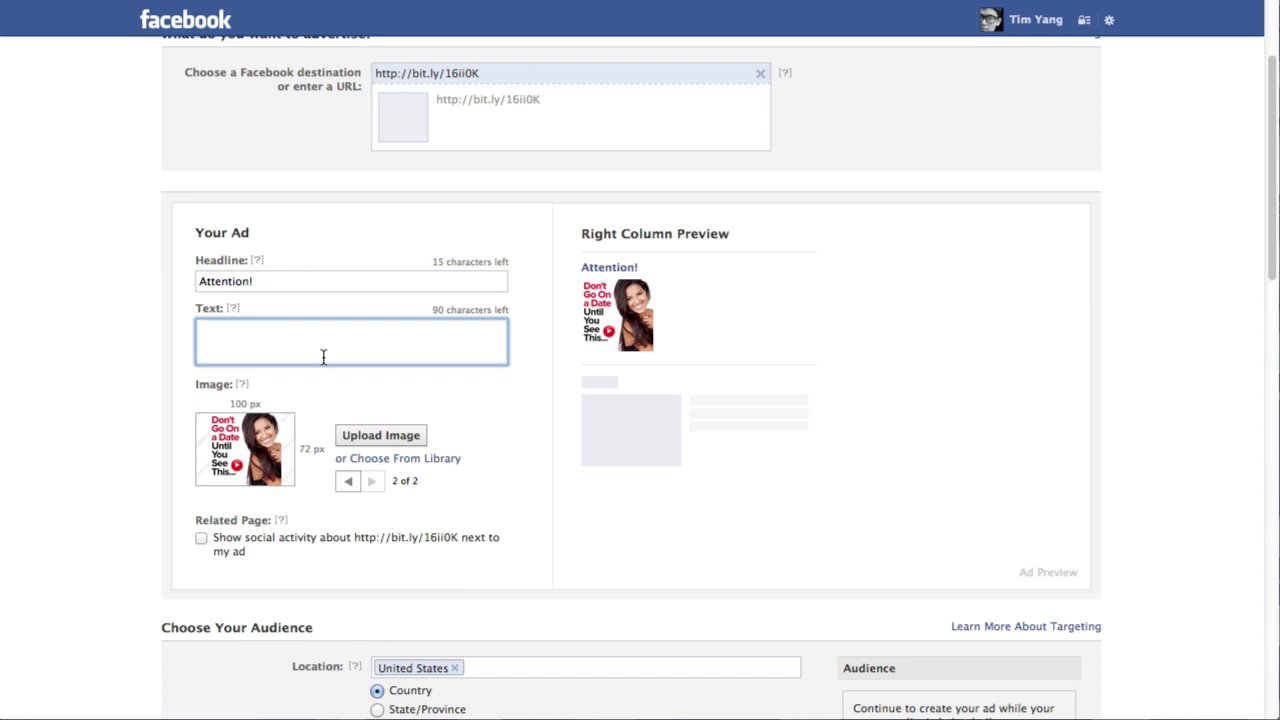
text(Don;t Go on)
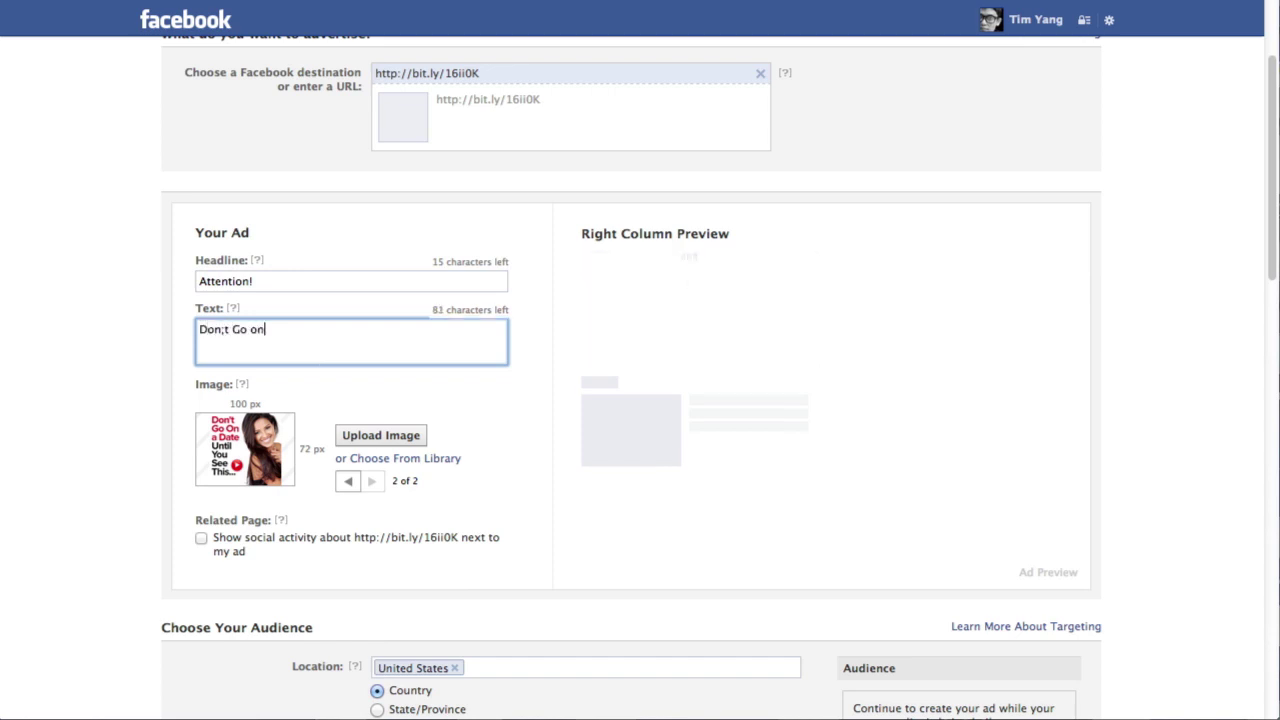
text( a Date Until you see THIS)
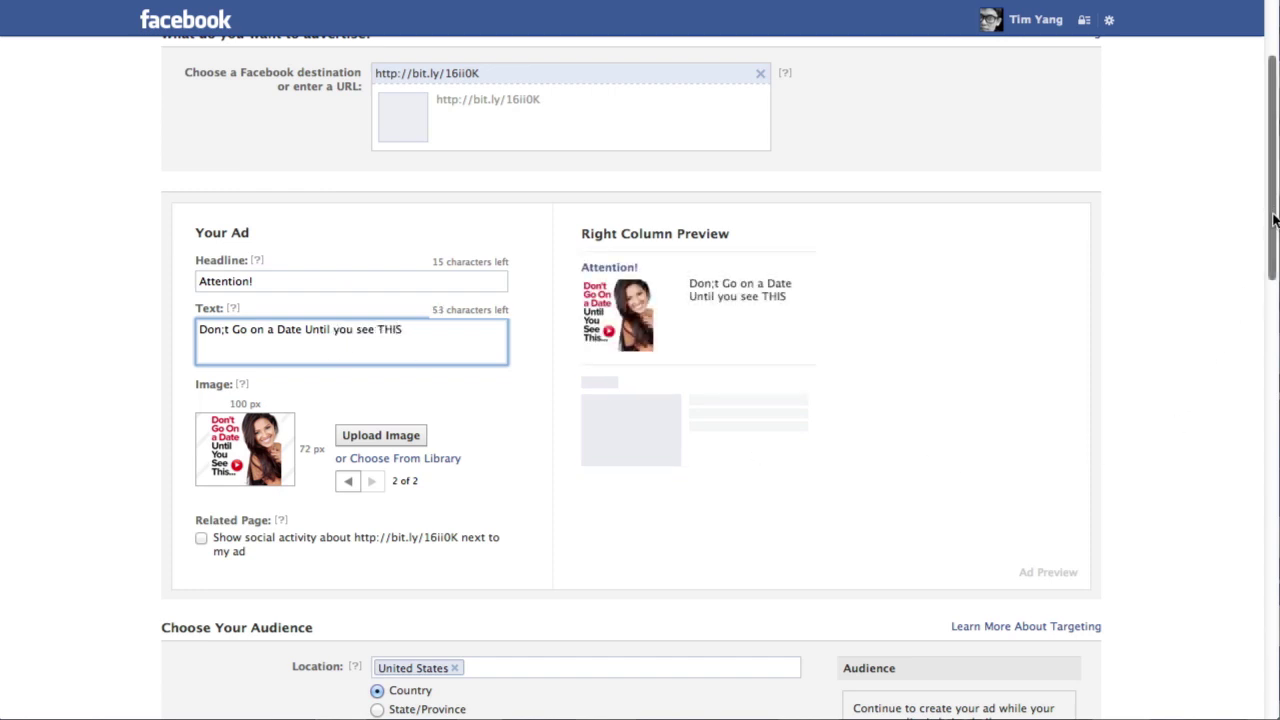
drag(1273, 220, 1273, 635)
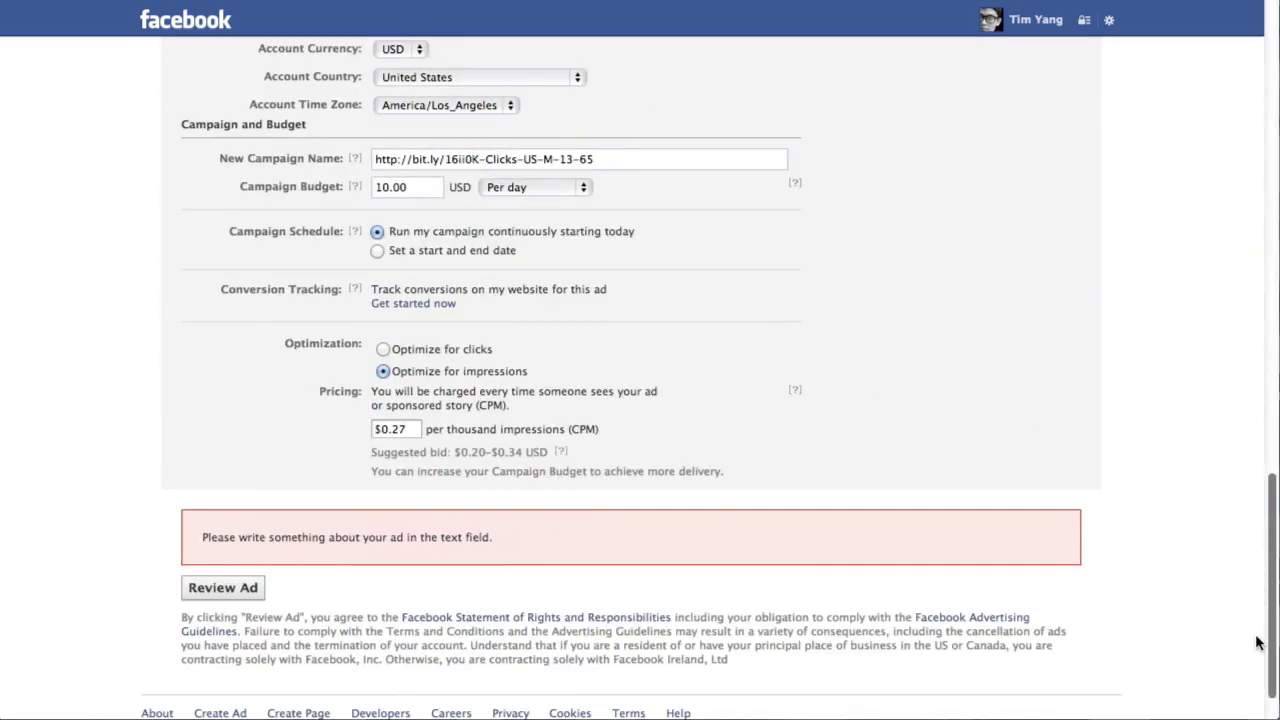
Open the Review Ads page and check the ad name
click(188, 595)
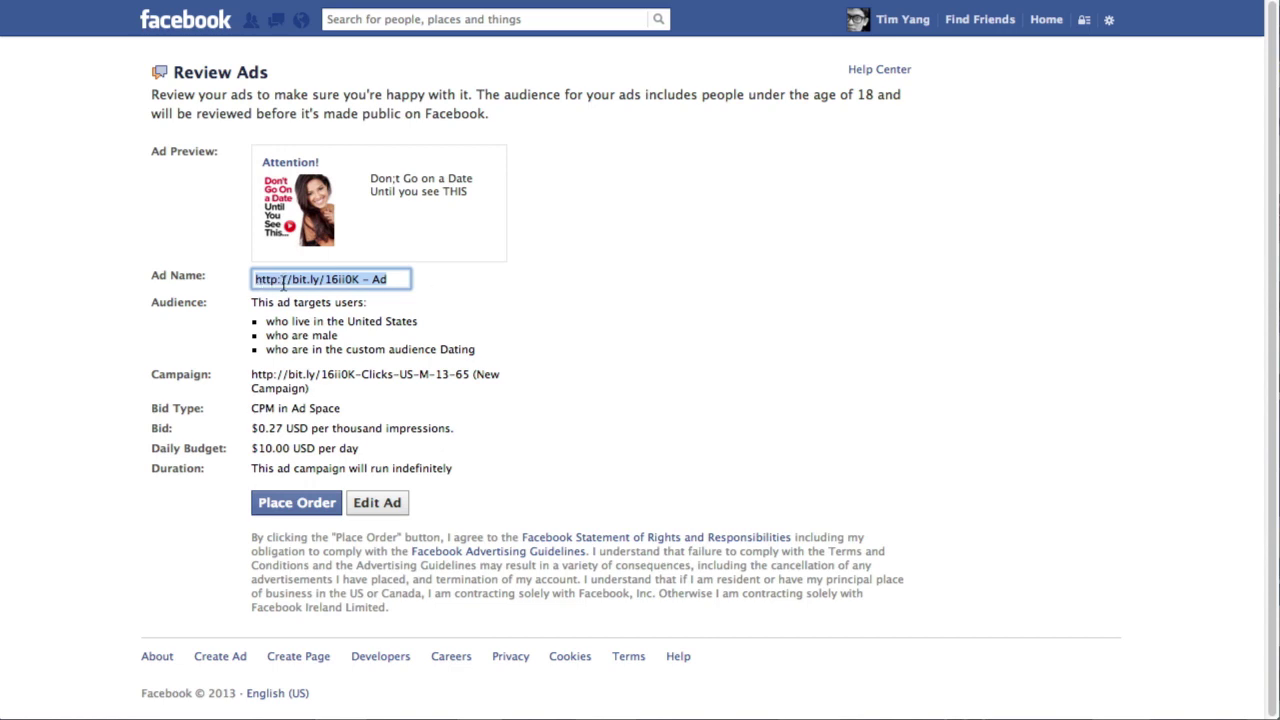
click(399, 277)
drag(399, 277, 254, 277)
Verify the audience targeting lines, including the Dating custom audience and US men
drag(358, 349, 495, 344)
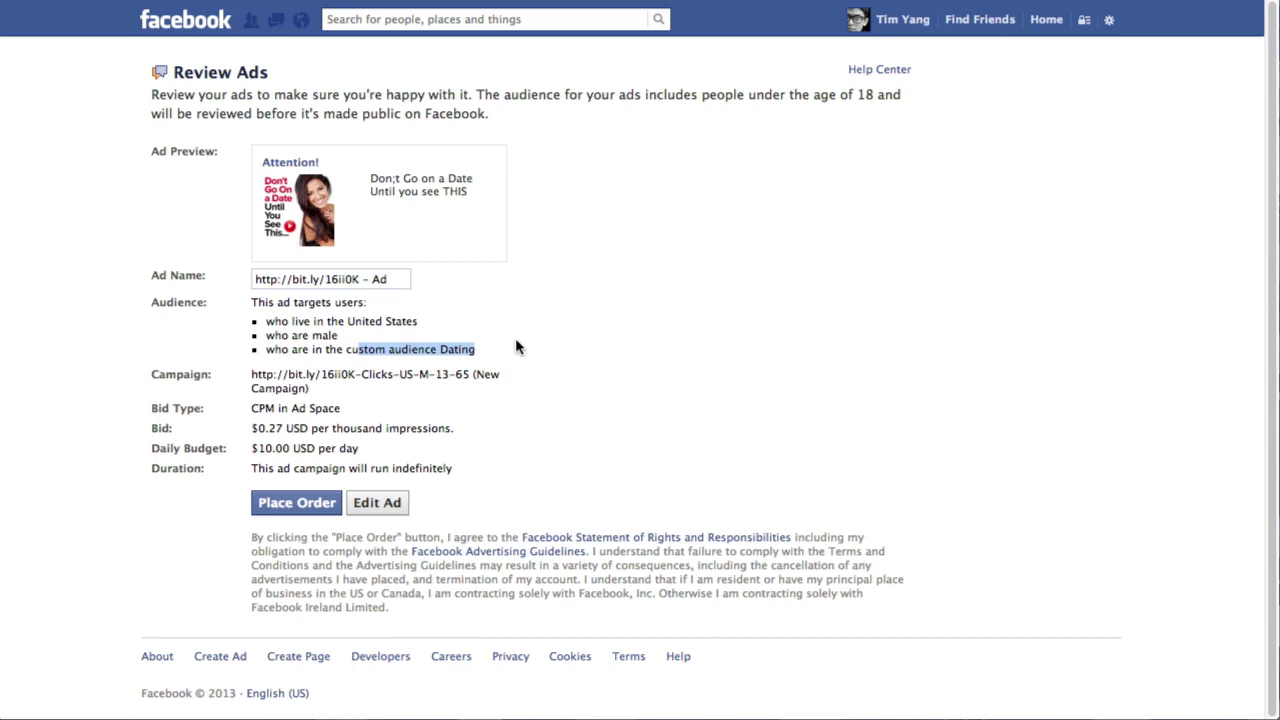
click(521, 352)
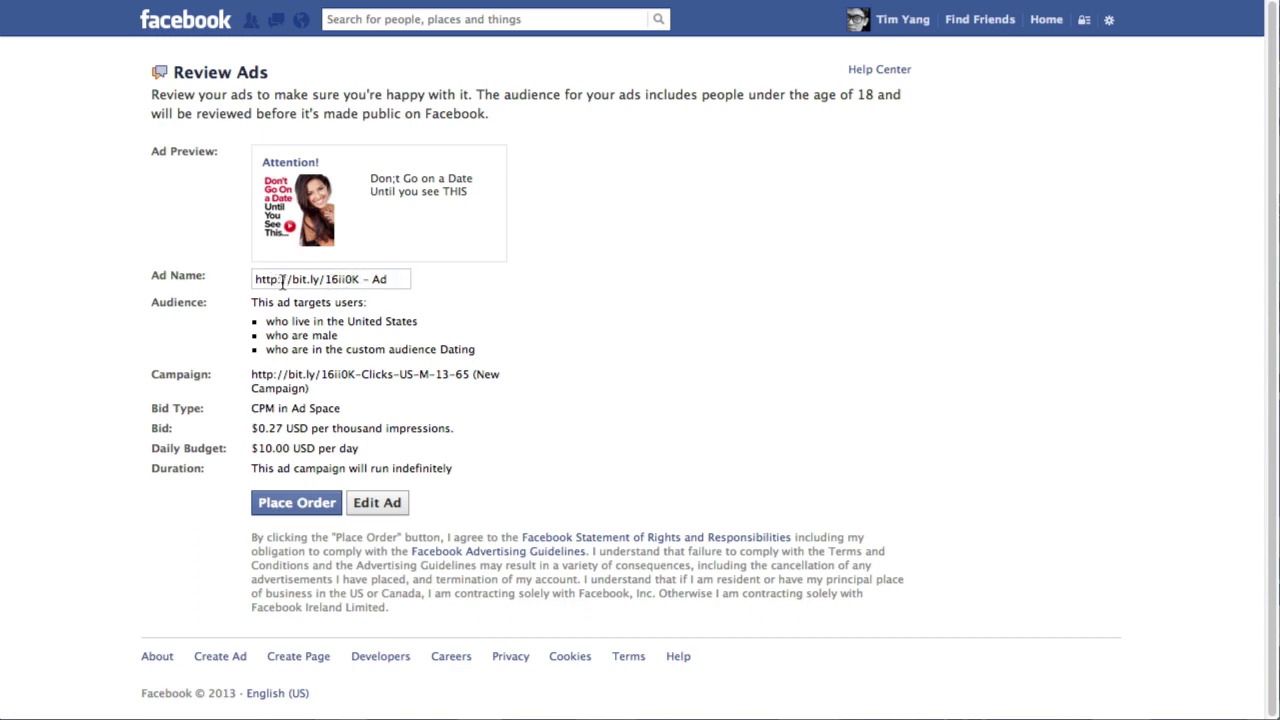
drag(270, 316, 486, 350)
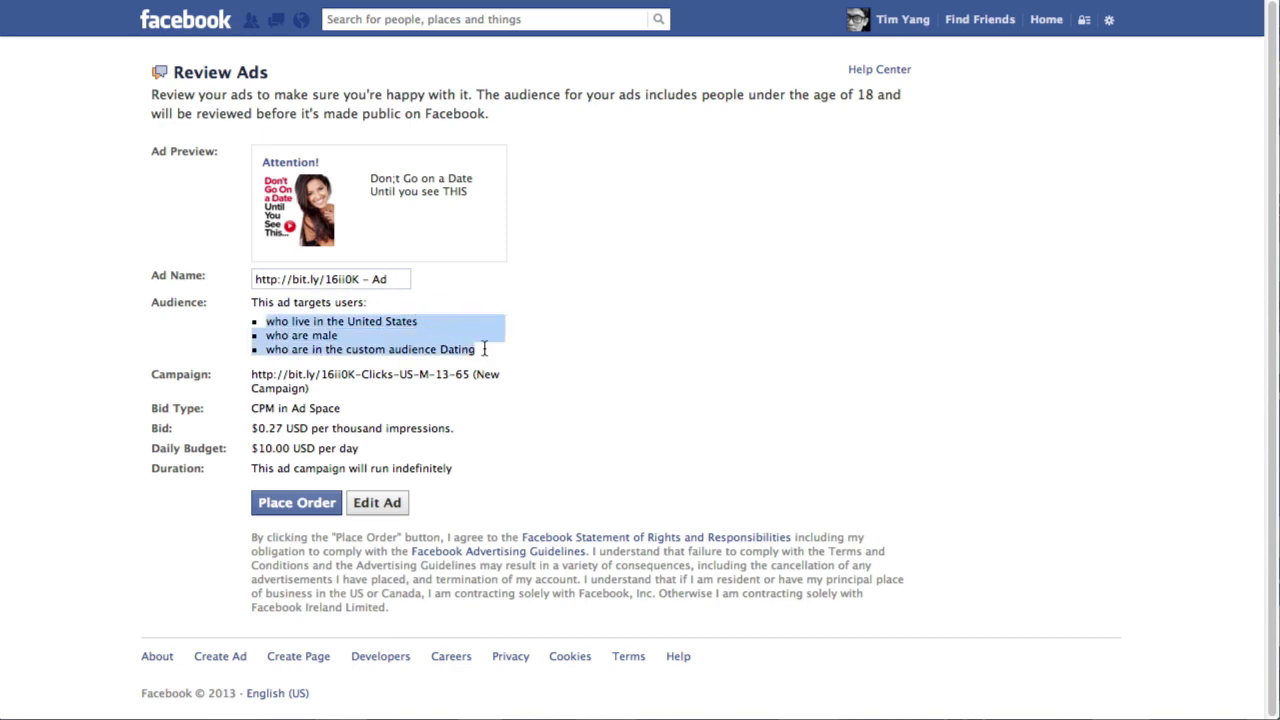
click(700, 368)
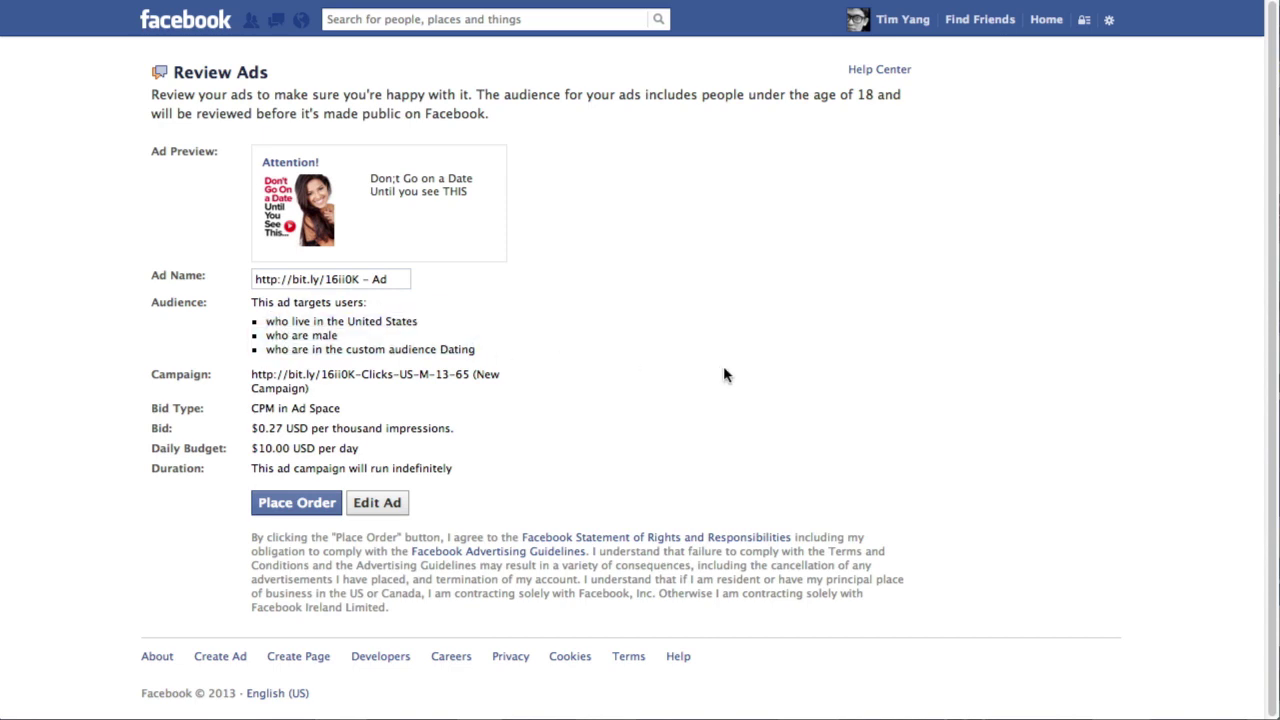